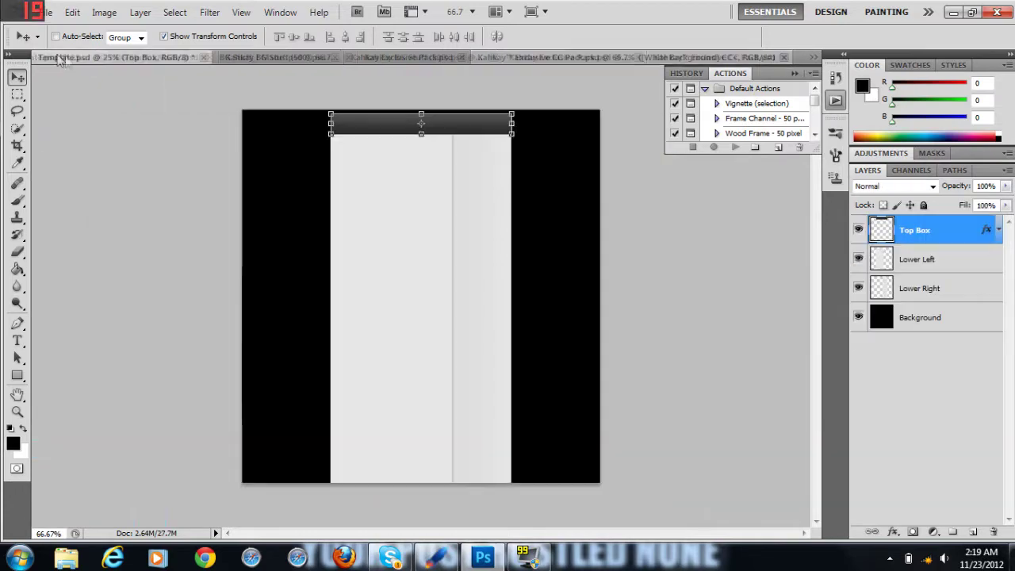
Open the image toke0001.png from the Desktop.
left_click(48, 41)
left_click(541, 42)
scroll(444, 190, "down", 10)
scroll(397, 198, "down", 15)
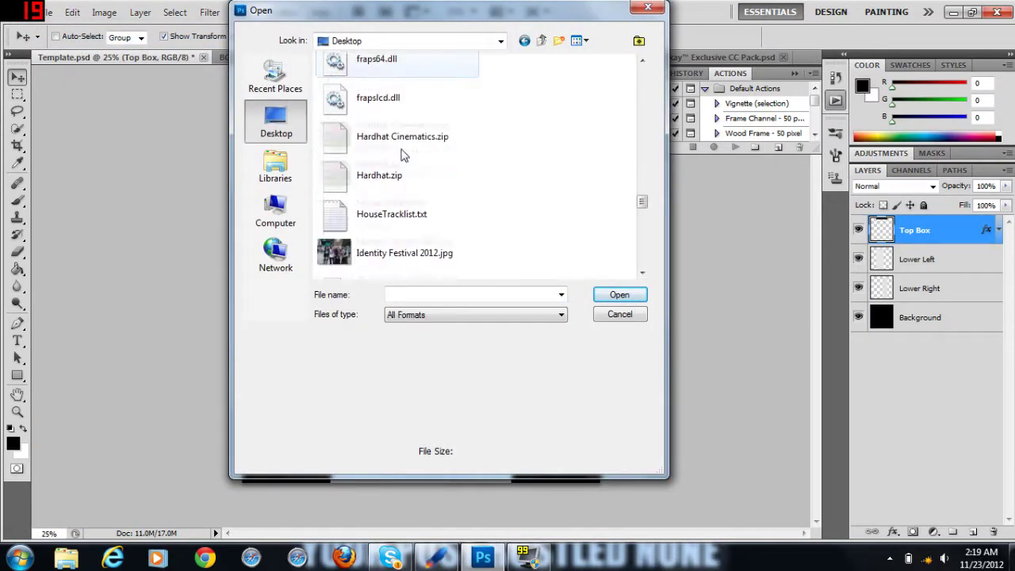
left_click(396, 106)
left_click(620, 294)
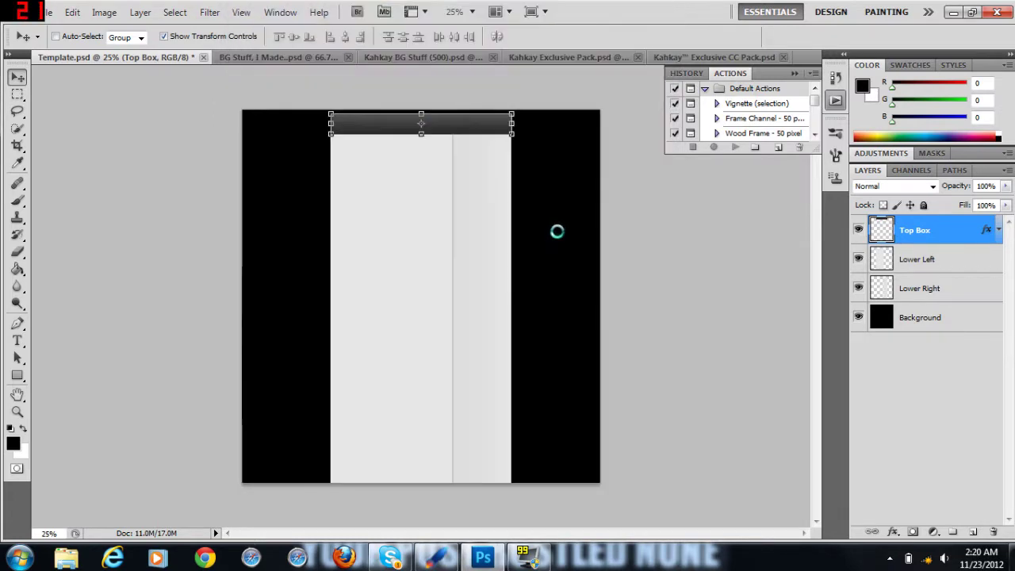
Duplicate the toke0001.png artwork layer into Template.psd.
right_click(939, 230)
left_click(828, 244)
left_click(401, 224)
left_click(373, 235)
left_click(509, 165)
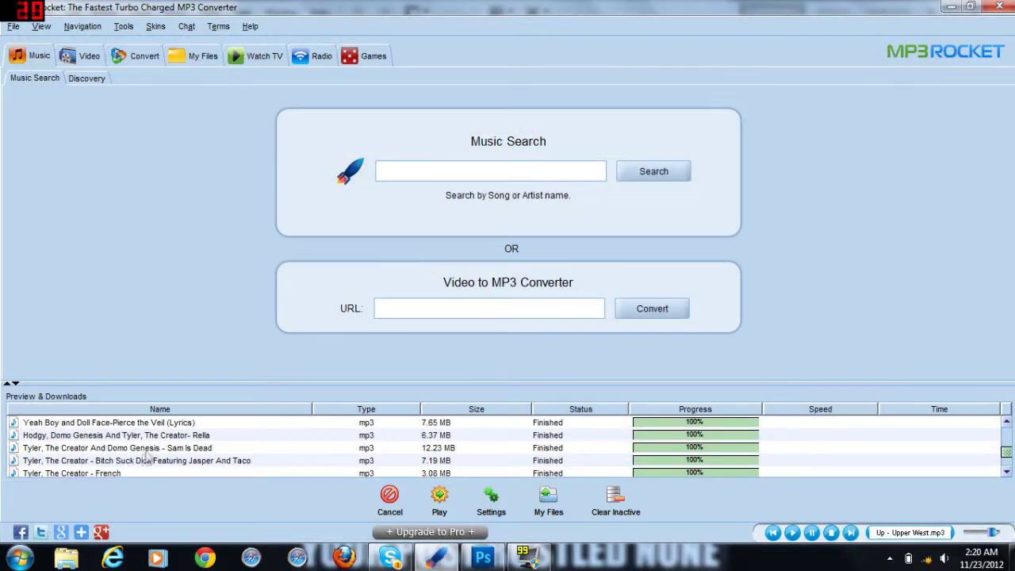
left_click(136, 463)
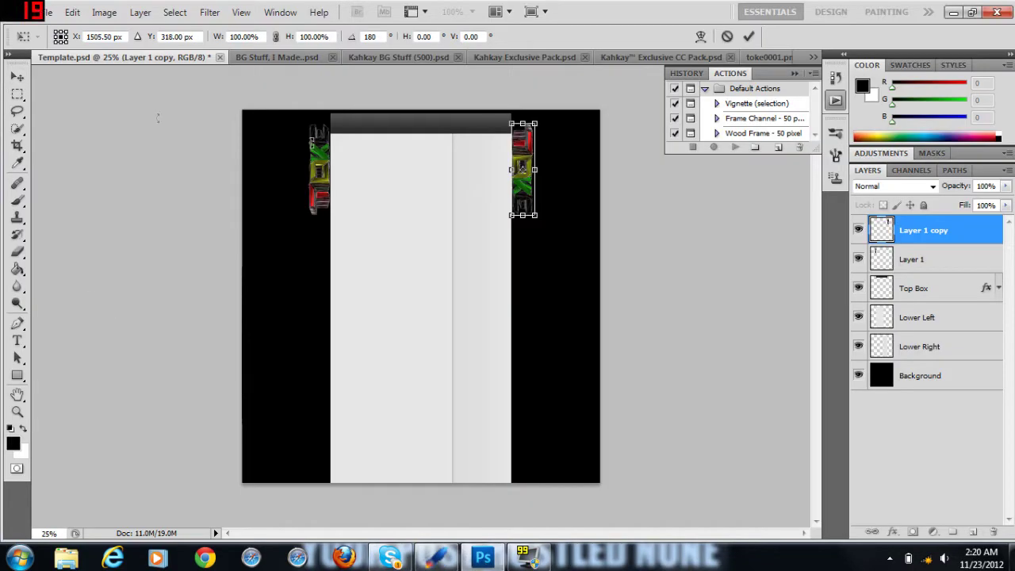
Apply the 180° rotation to the Layer 1 copy artwork beside the white area's right edge.
left_click(17, 76)
left_click(446, 215)
Preview the layers of the BG Stuff, I Made document by toggling their visibility.
left_click(277, 58)
left_click(874, 396)
left_click(874, 378)
left_click(874, 361)
left_click(874, 293)
left_click(873, 275)
scroll(953, 318, "down", 2)
In Kahkay BG Stuff (500), expand the KAHKAY DESIGNS group, hide 7 KD and 1 KD, and show 2 KD.
key("ctrl+Tab")
left_click(874, 224)
left_click(923, 282)
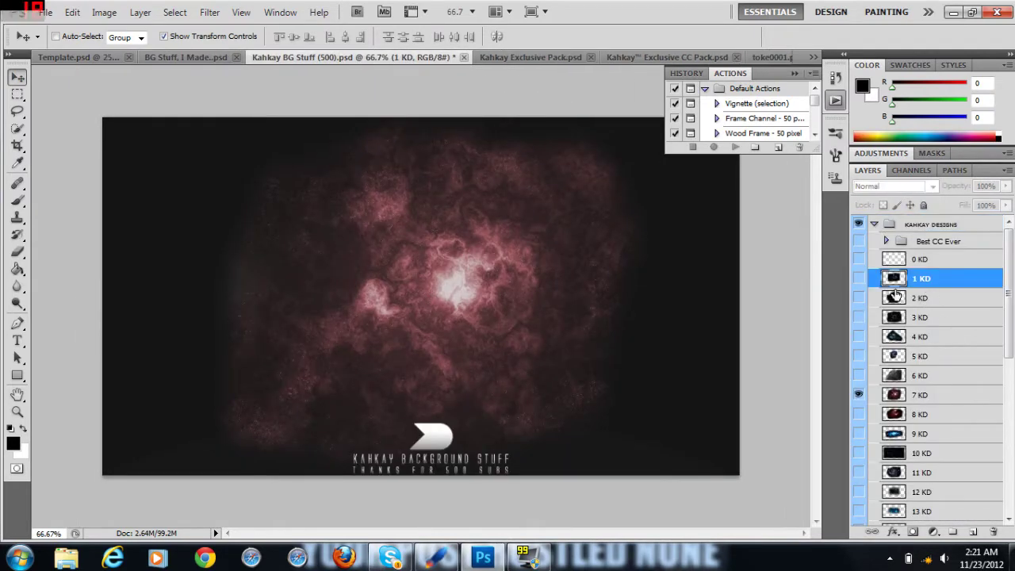
left_click(858, 278)
left_click(859, 395)
left_click(859, 298)
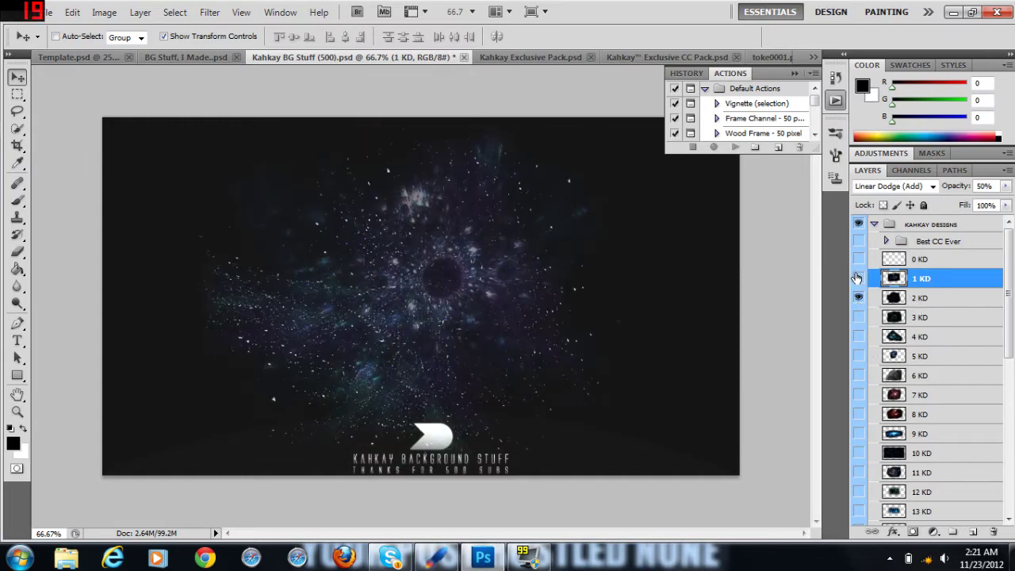
left_click(858, 277)
Duplicate the 2 KD layer into Template.psd.
left_click(923, 297)
right_click(927, 297)
left_click(801, 187)
left_click(364, 224)
left_click(317, 237)
left_click(504, 167)
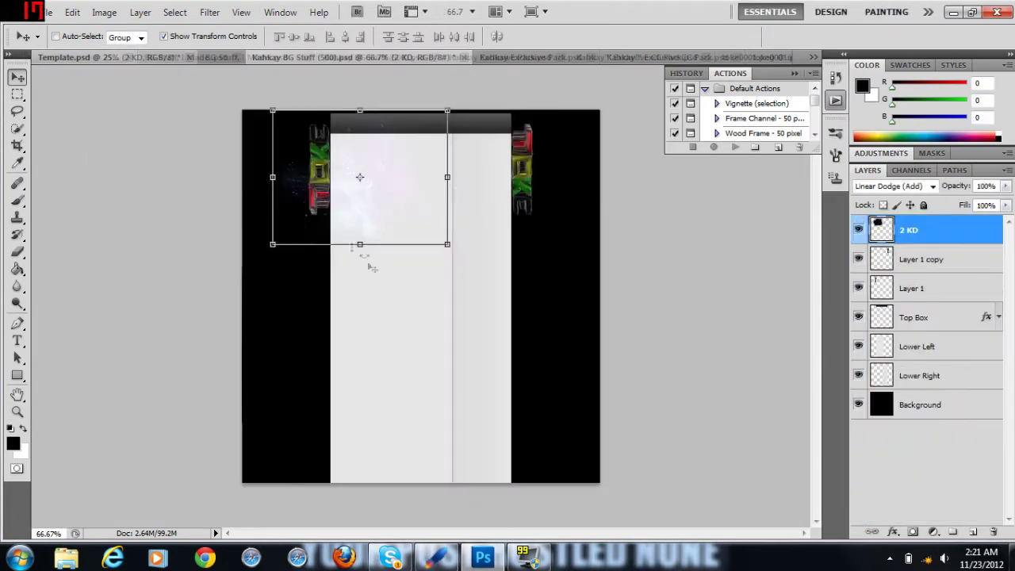
Rotate the 2 KD layer about -39.43° around the left artwork and place it below the Layer 1 layers.
left_click_drag(236, 278, 326, 316)
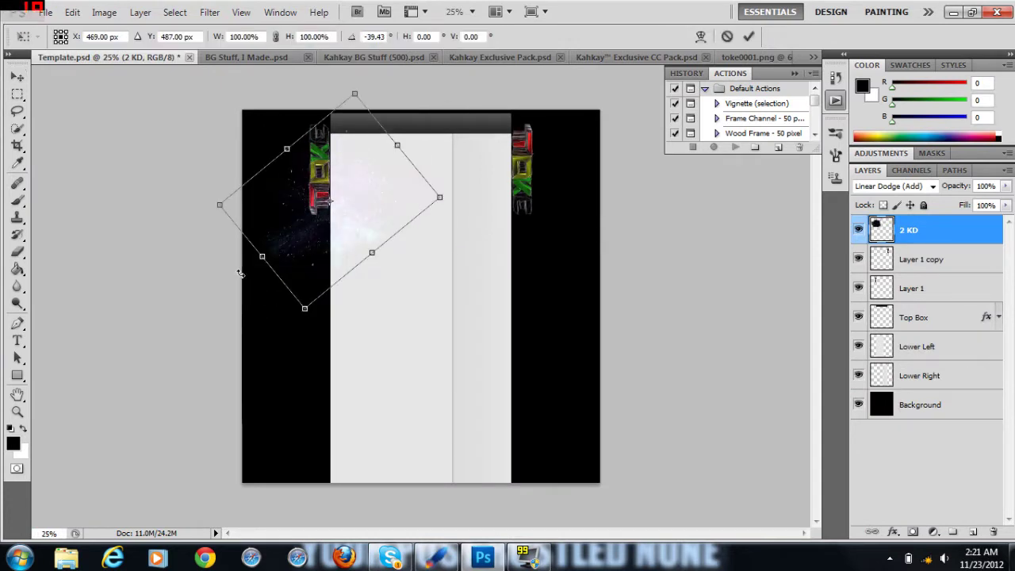
left_click(16, 77)
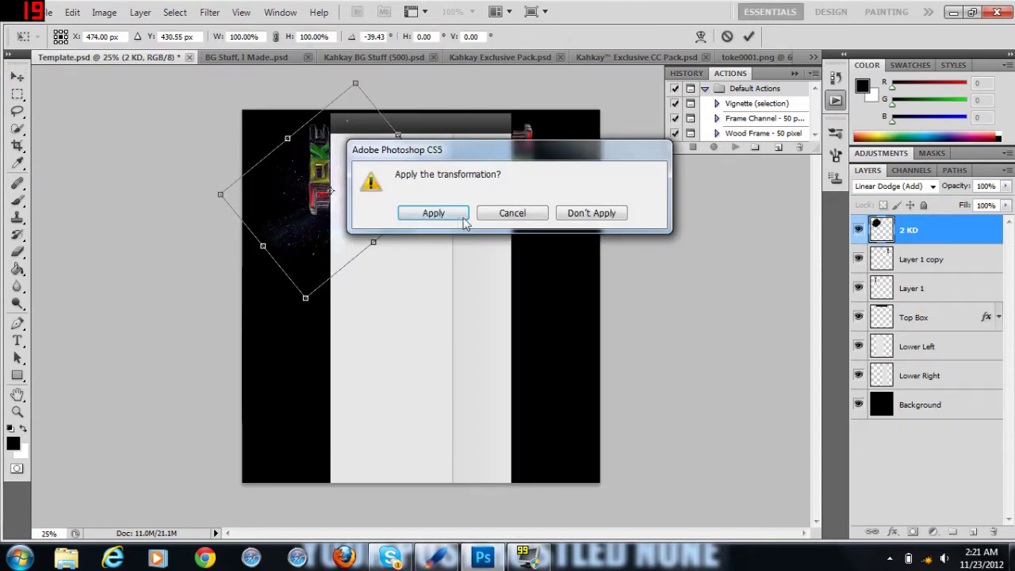
left_click(436, 211)
left_click_drag(912, 230, 912, 299)
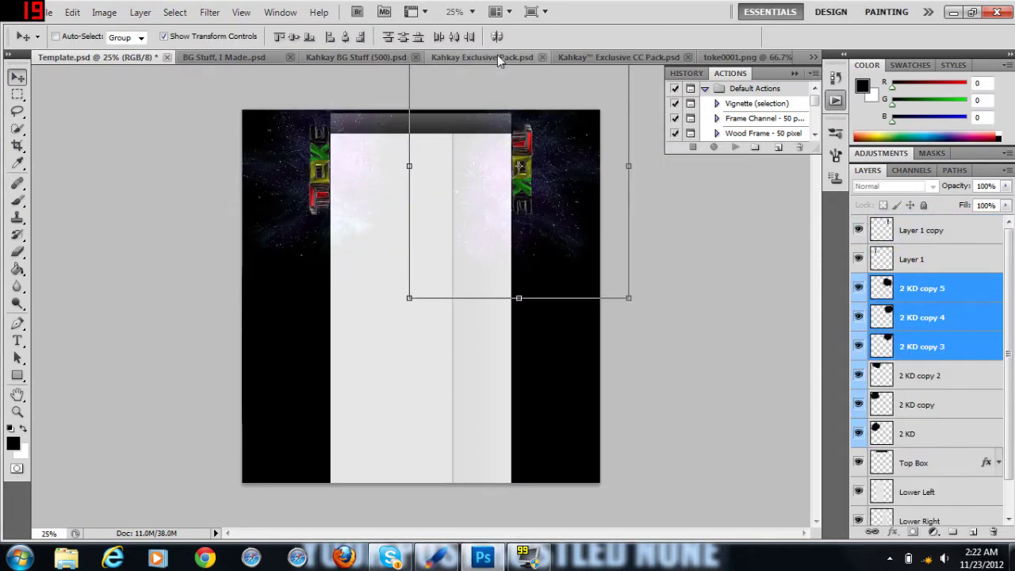
Preview layers 4 KD through 10 KD in Kahkay BG Stuff (500) and leave only 8 KD shown and selected.
left_click(497, 54)
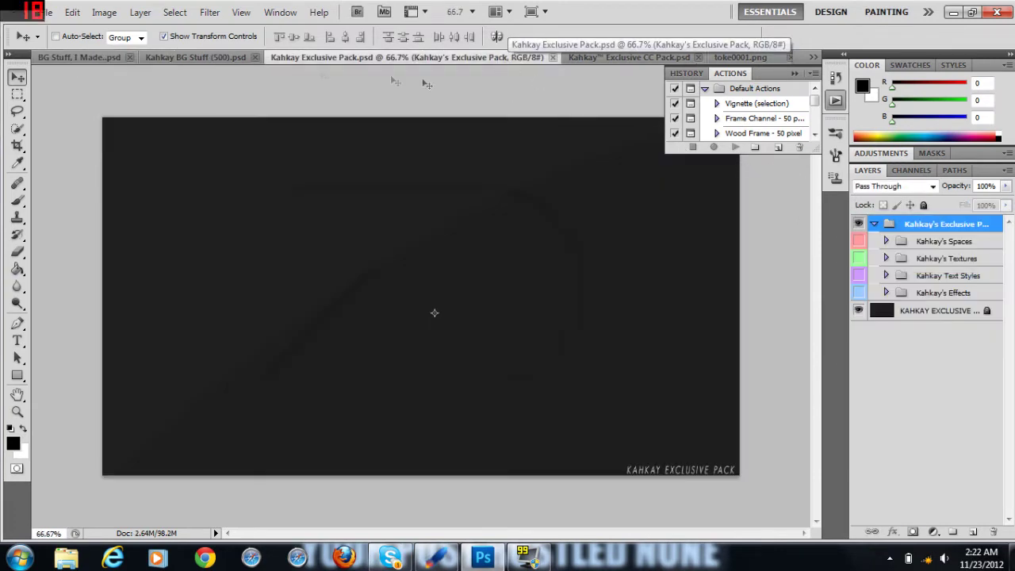
left_click(412, 57)
left_click(861, 354)
left_click(860, 339)
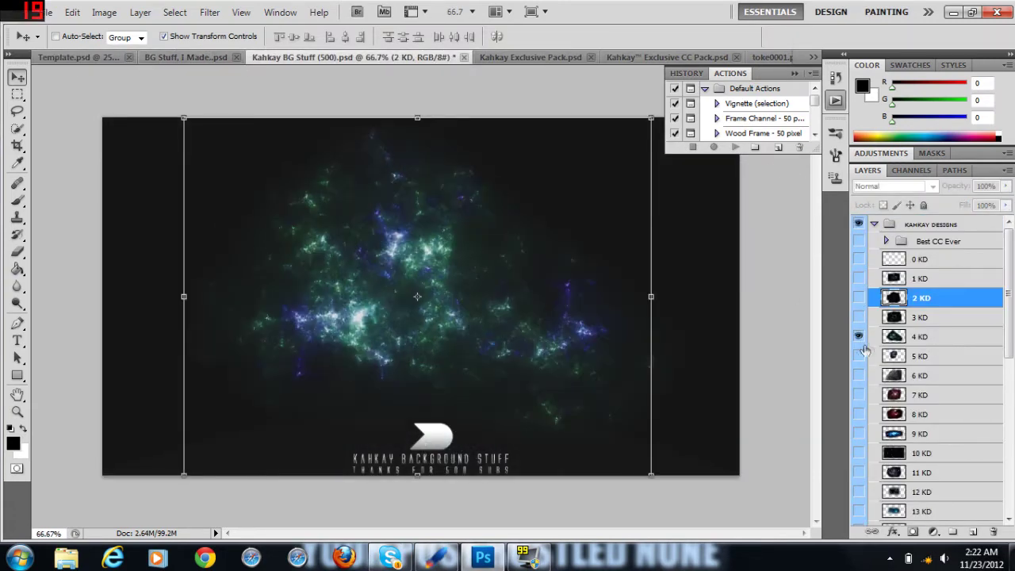
left_click(860, 339)
left_click(860, 355)
left_click(869, 375)
left_click(860, 375)
left_click(859, 394)
left_click(859, 413)
left_click(859, 395)
left_click(859, 375)
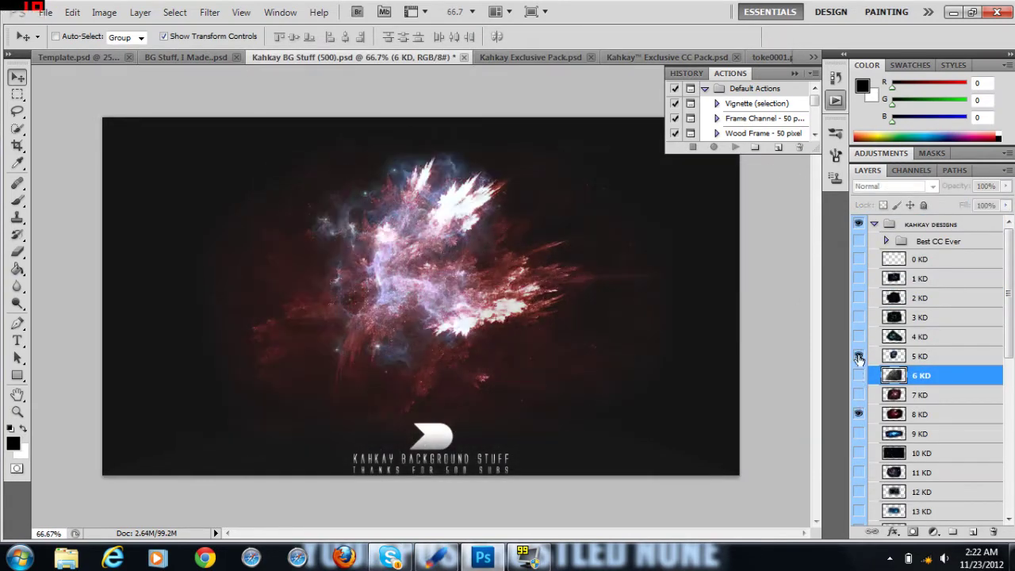
left_click(860, 356)
left_click(941, 416)
left_click(859, 434)
left_click(859, 434)
left_click(858, 453)
left_click(858, 455)
Duplicate the 8 KD layer into Template.psd.
right_click(929, 415)
left_click(916, 118)
left_click(453, 224)
left_click(404, 241)
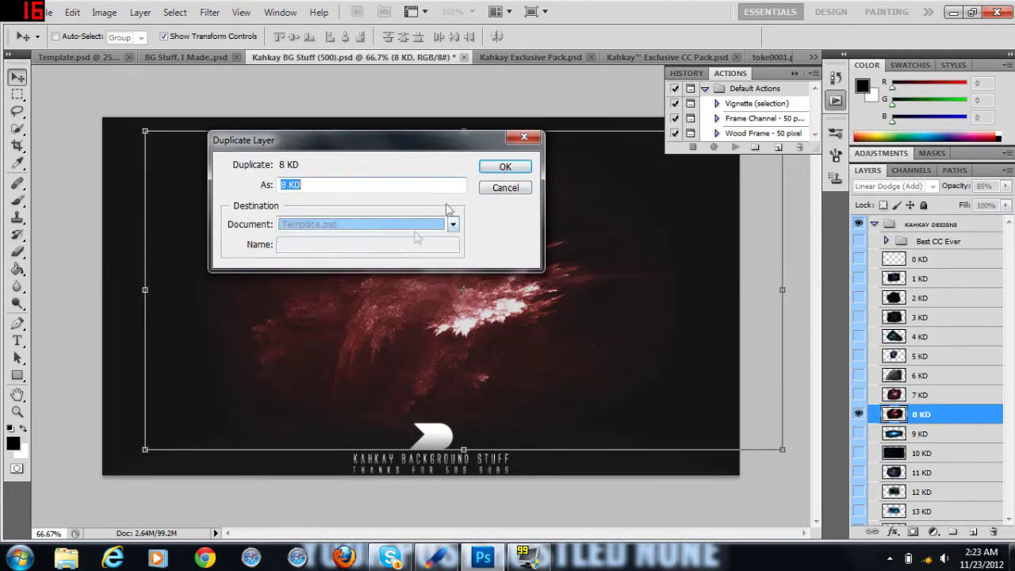
left_click(505, 167)
Move and rotate the 8 KD layer in Template.psd so its burst sits behind the lower end of the left artwork.
left_click(77, 58)
left_click_drag(373, 165, 300, 185)
left_click_drag(180, 261, 468, 63)
left_click(17, 77)
left_click(433, 212)
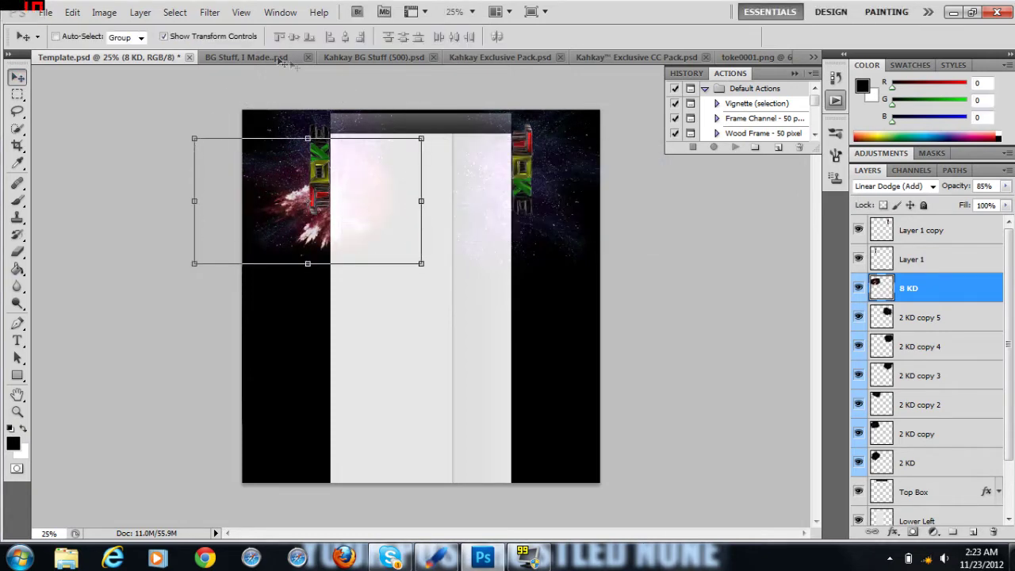
Show the Abstract layer near the end of Kahkay BG Stuff (500) and duplicate it into Template.psd.
scroll(929, 426, "down", 5)
scroll(868, 356, "down", 5)
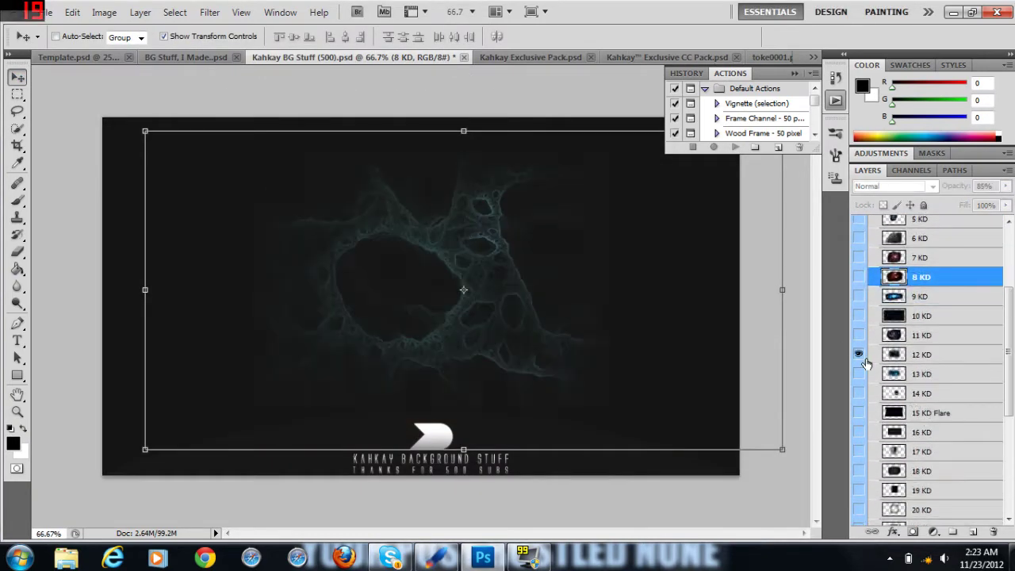
left_click(859, 436)
left_click(860, 436)
scroll(860, 438, "down", 3)
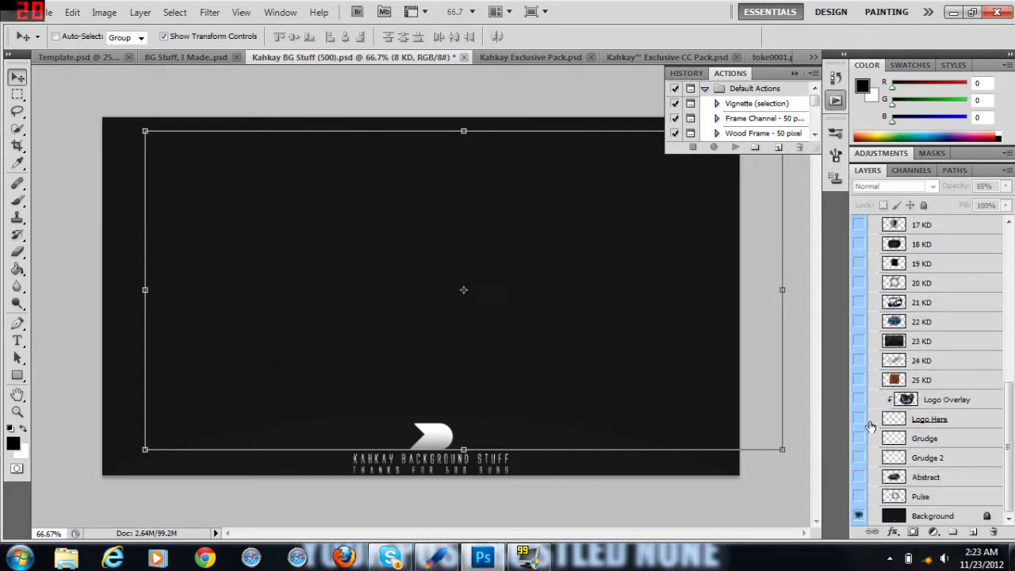
left_click(860, 477)
right_click(921, 478)
left_click(914, 175)
left_click(420, 225)
left_click(412, 237)
left_click(505, 167)
Try the Abstract layer behind the left artwork rotated about -86.29°, and delete it.
left_click_drag(168, 251, 379, 279)
mouse_move(311, 160)
left_mouse_down()
mouse_move(318, 189)
mouse_move(319, 161)
left_mouse_up()
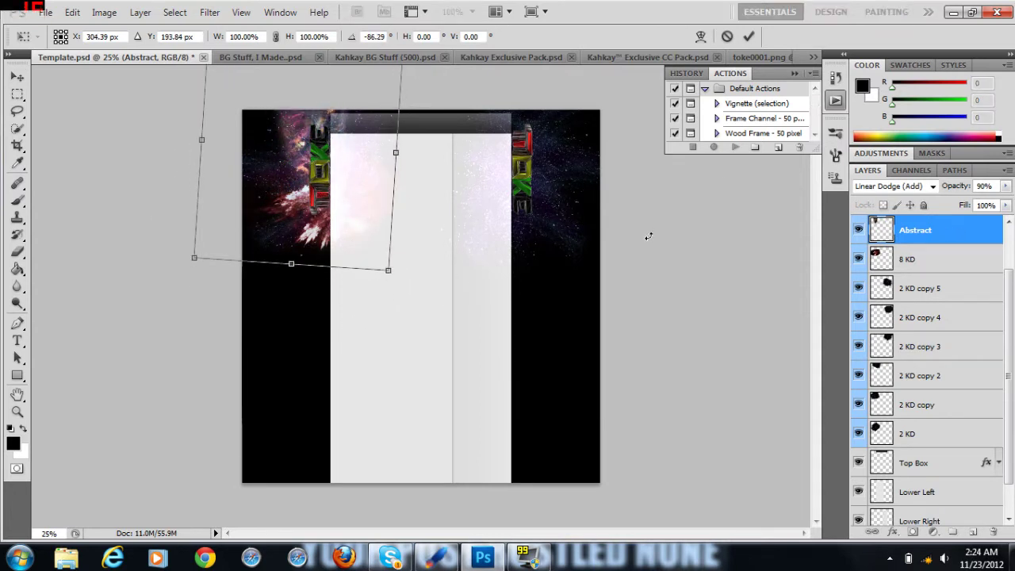
left_click(16, 78)
left_click(435, 212)
key("Delete")
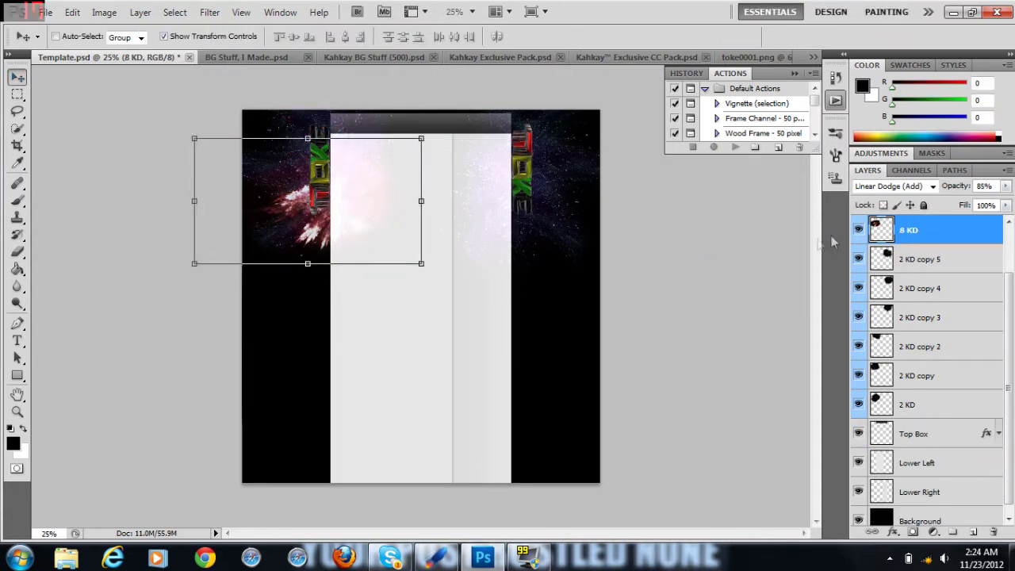
In Kahkay Exclusive Pack.psd, expand the Kahkay's Effects group, then show and select Kahkay Light 4.
left_click(295, 60)
left_click(427, 60)
left_click_drag(426, 61, 527, 60)
left_click(529, 60)
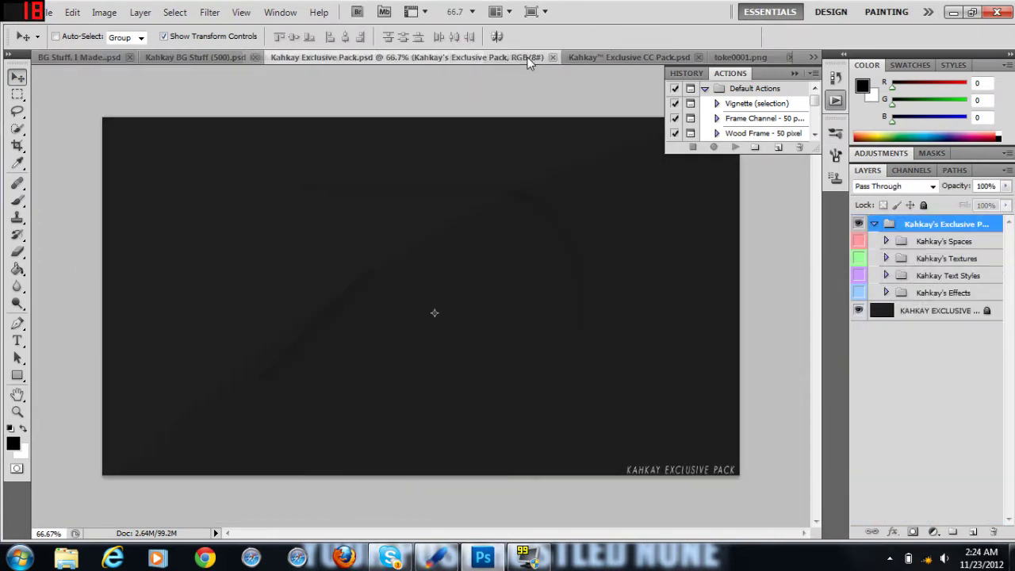
left_click(885, 292)
left_click(858, 426)
left_click(952, 427)
Duplicate the Kahkay Light 4 layer into Template.psd.
right_click(951, 426)
left_click(913, 128)
left_click(428, 225)
left_click(413, 238)
key("Return")
Place Kahkay Light 4 behind the left artwork's upper end, rotated about -60.03° and scaled to about 97%.
left_click(79, 58)
left_click_drag(356, 172, 315, 152)
left_click_drag(271, 235, 372, 228)
mouse_move(333, 159)
left_mouse_down()
mouse_move(340, 146)
mouse_move(329, 153)
left_mouse_up()
key("v")
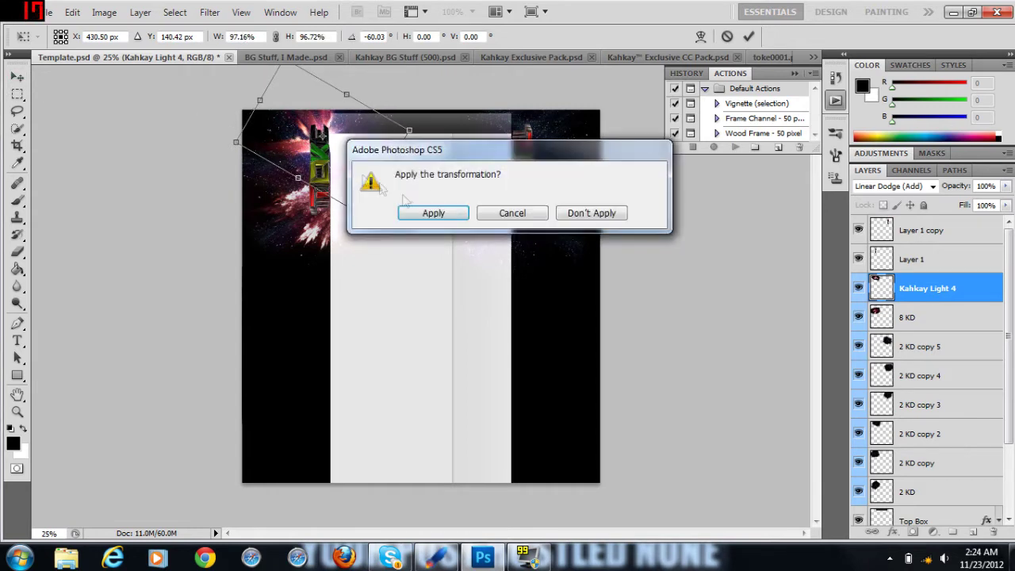
key("Return")
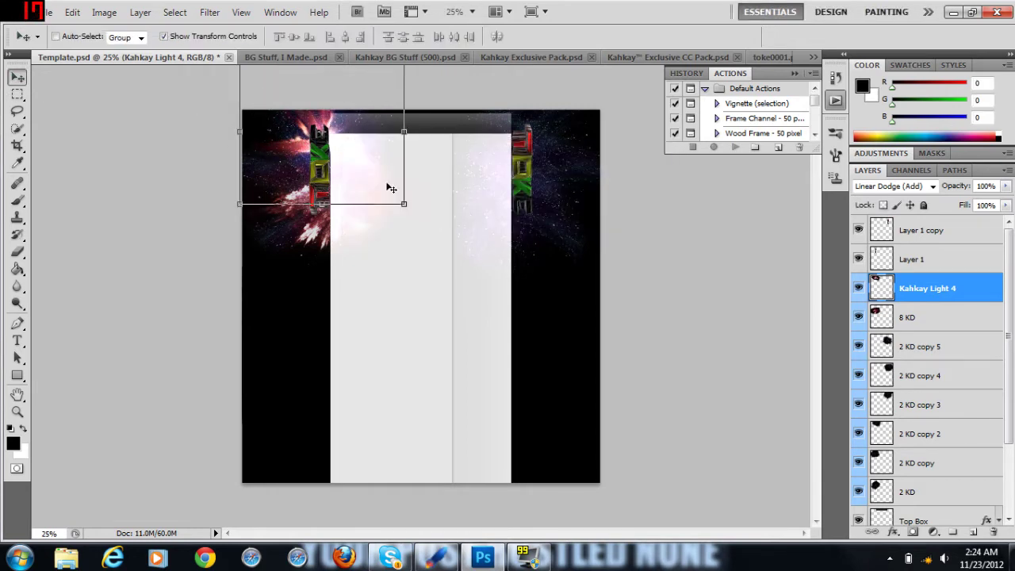
Hide Kahkay Light 4 in Kahkay Exclusive Pack.psd and preview the Kahkay Glass effect.
left_click(538, 60)
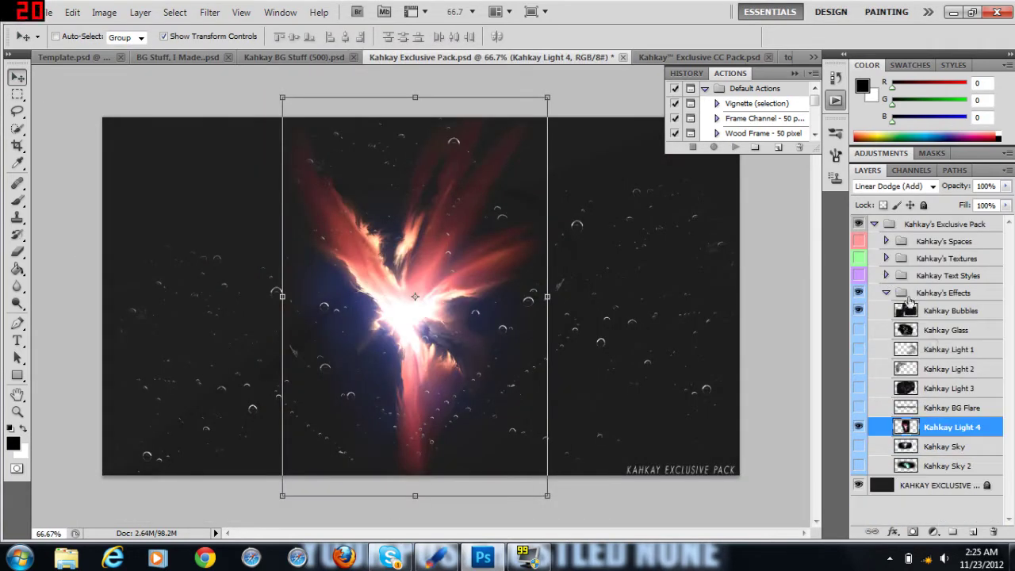
left_click(858, 426)
left_click(858, 329)
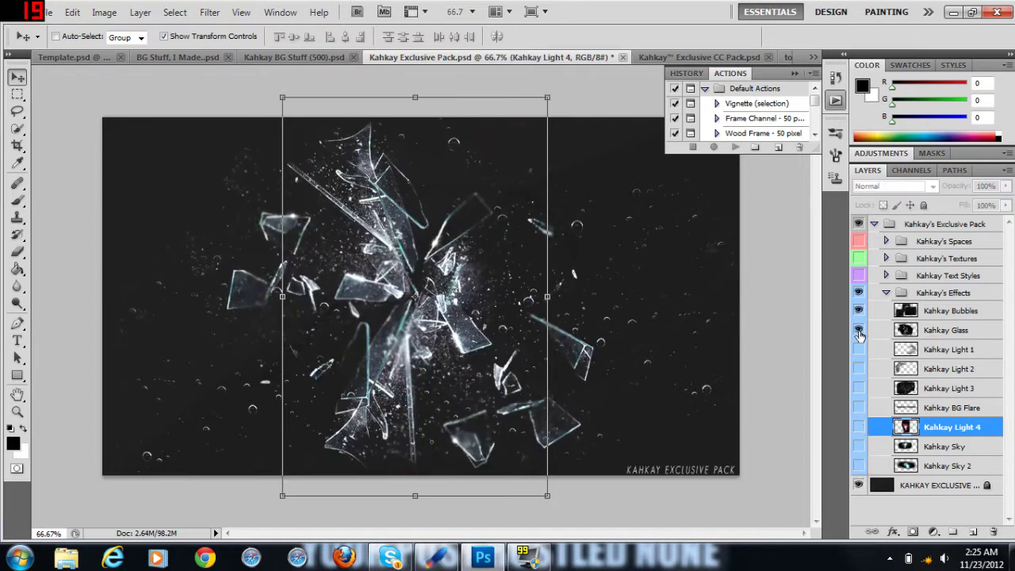
left_click(859, 330)
left_click(92, 57)
left_click(411, 59)
left_click(542, 57)
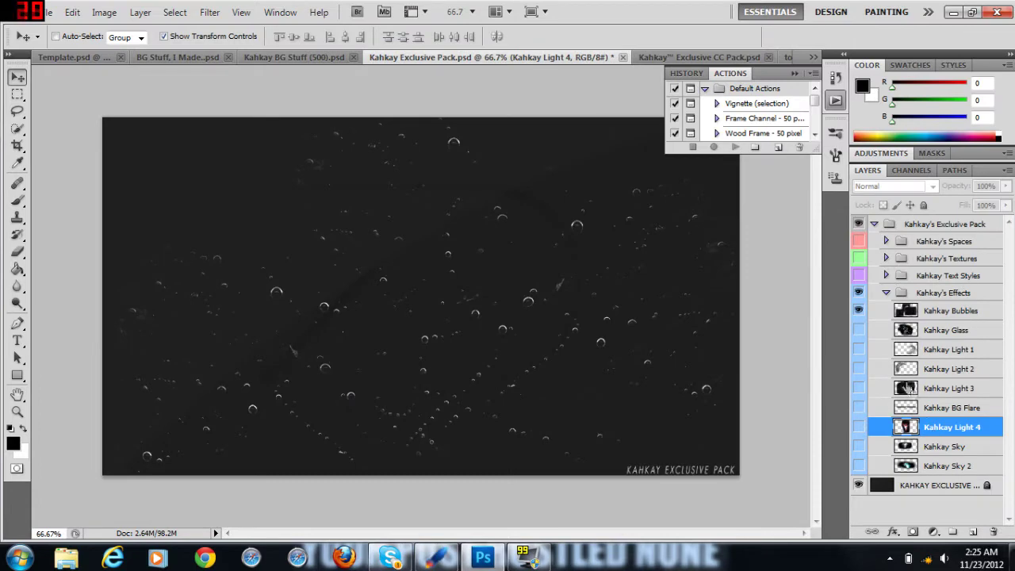
Play the Rella track in MP3 Rocket and return to Photoshop.
left_click(424, 559)
double_click(191, 436)
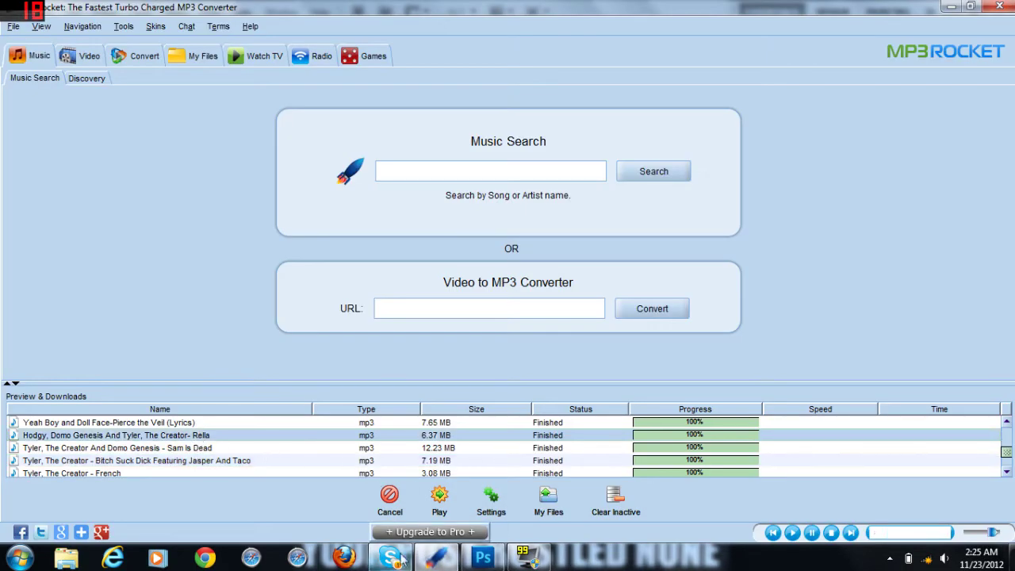
left_click(483, 558)
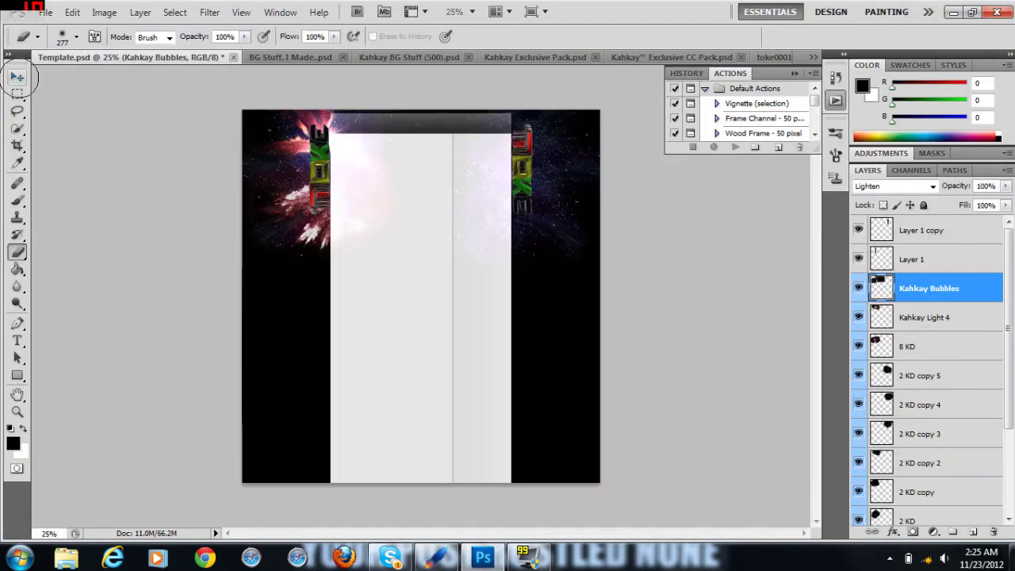
Set the Kahkay Bubbles layer's blend mode to Overlay and shift it toward the left artwork.
key("ctrl")
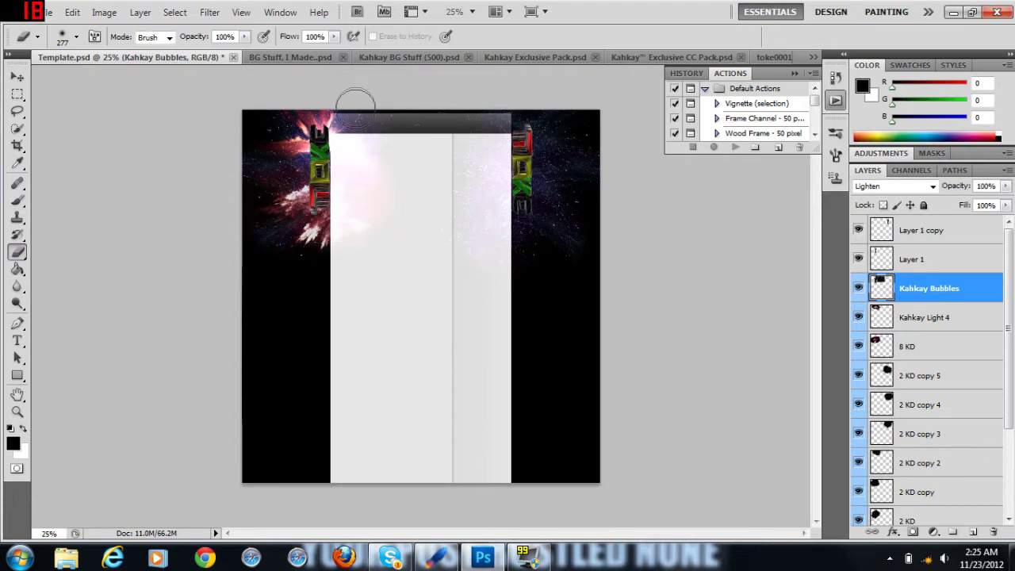
key("ctrl")
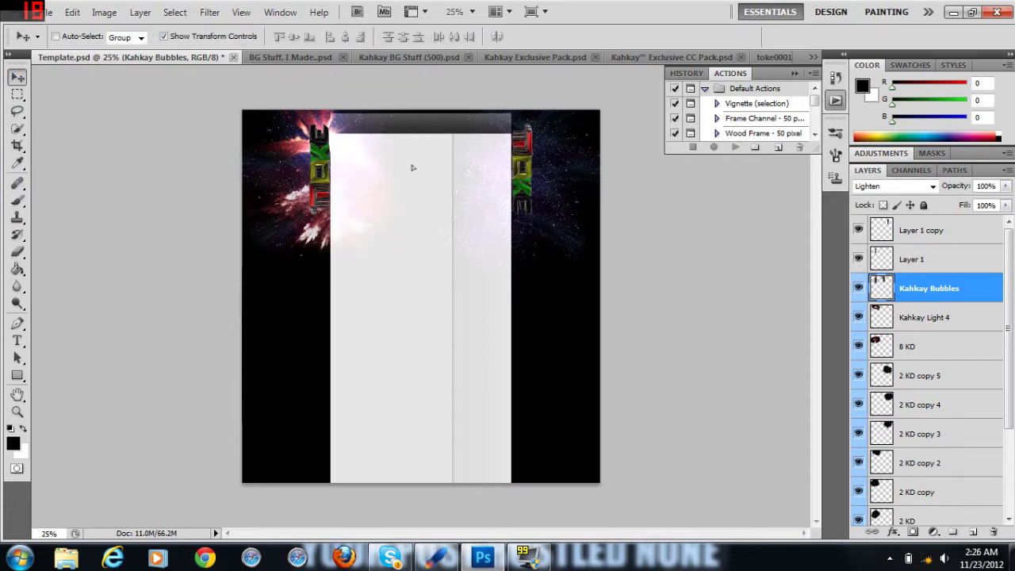
left_click(933, 188)
left_click(896, 314)
left_click_drag(393, 168, 355, 176)
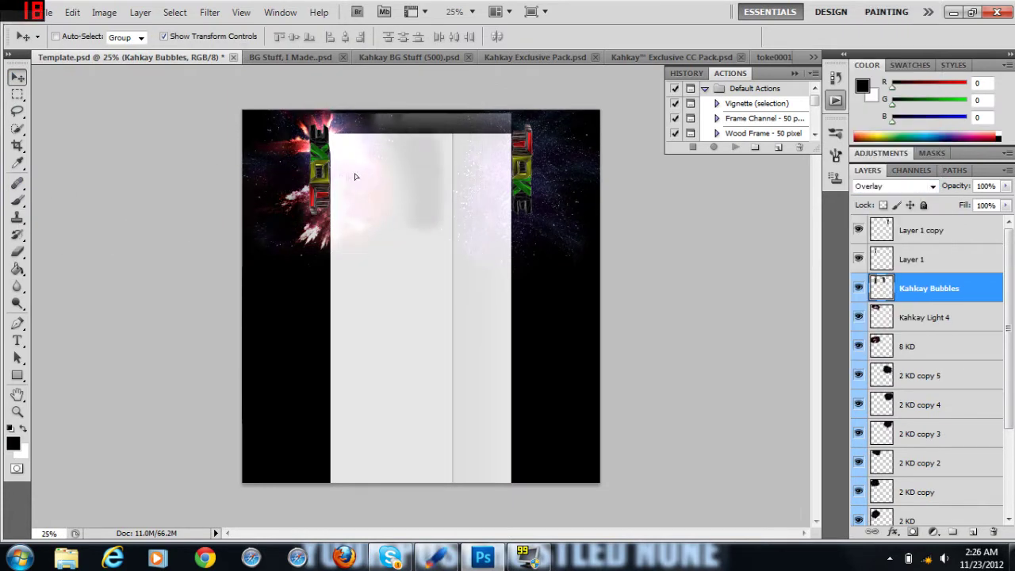
right_click(924, 288)
left_click(821, 244)
left_click(503, 188)
Duplicate the Kahkay Bubbles layer from Kahkay Exclusive Pack.psd into Template.psd.
left_click(557, 58)
right_click(962, 317)
left_click(864, 230)
left_click(432, 225)
left_click(409, 238)
left_click(505, 166)
Change the blend mode of Kahkay Bubbles in Template.psd and move the layer down over the left side.
left_click(83, 58)
left_click(927, 187)
left_click(925, 187)
left_click_drag(359, 167, 264, 260)
Duplicate the Kahkay Bubbles, Kahkay Light 4 and 8 KD layers together within Template.psd.
right_click(914, 287)
left_click(936, 312)
left_click(941, 338, "ctrl")
right_click(942, 327)
left_click(929, 296, "ctrl")
right_click(935, 292)
left_click(832, 244)
left_click(516, 165)
Rotate the three copied effect layers 180° and place them behind the right artwork.
key("ctrl+t")
type("180")
left_click_drag(327, 207, 563, 149)
left_click_drag(548, 193, 545, 196)
key("v")
left_click(439, 208)
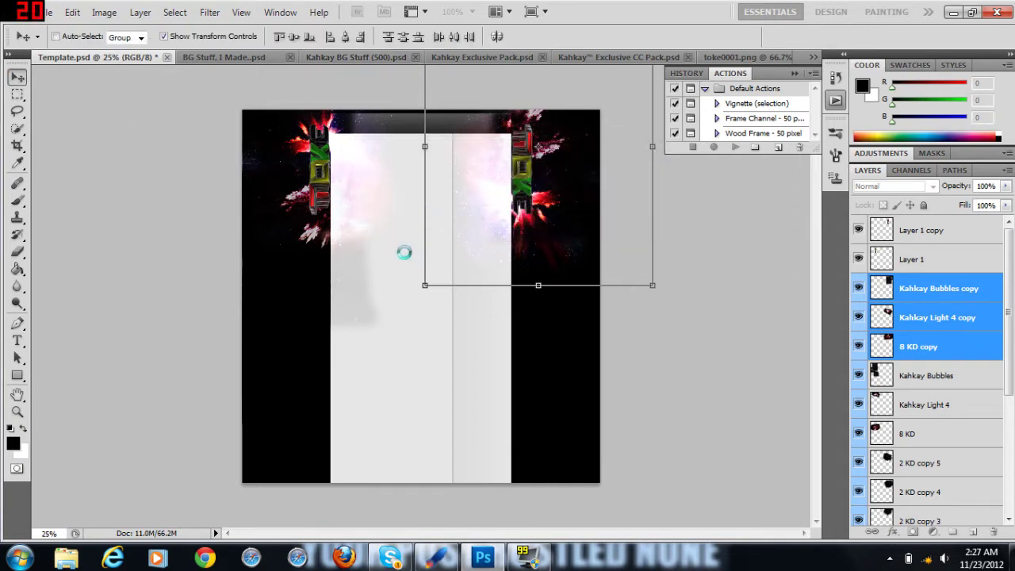
left_click(436, 557)
left_click(483, 557)
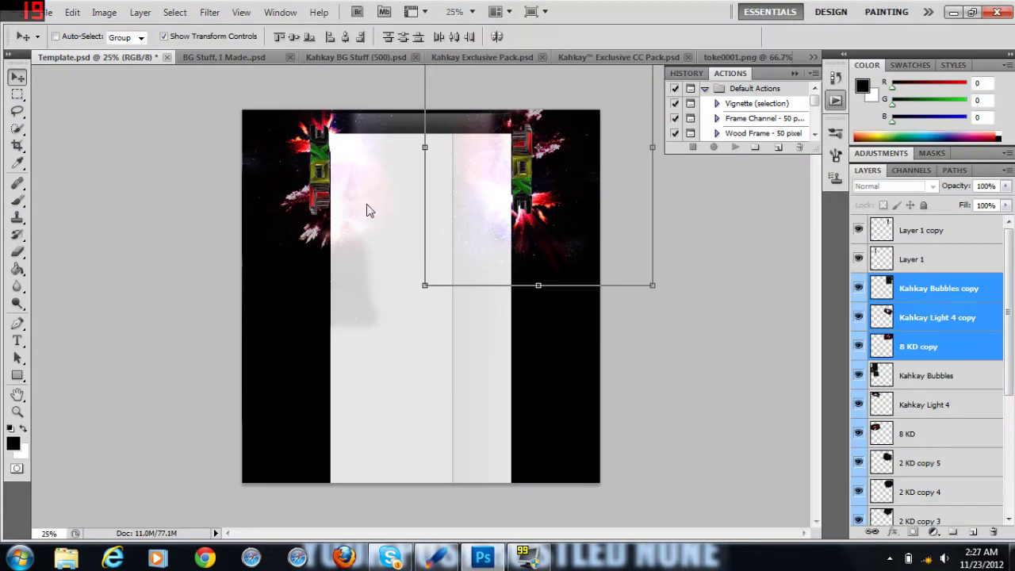
Duplicate the Mulit Tone 'CC' group from Weird CC's in Kahkay™ Exclusive CC Pack.psd into Template.psd.
left_click(618, 57)
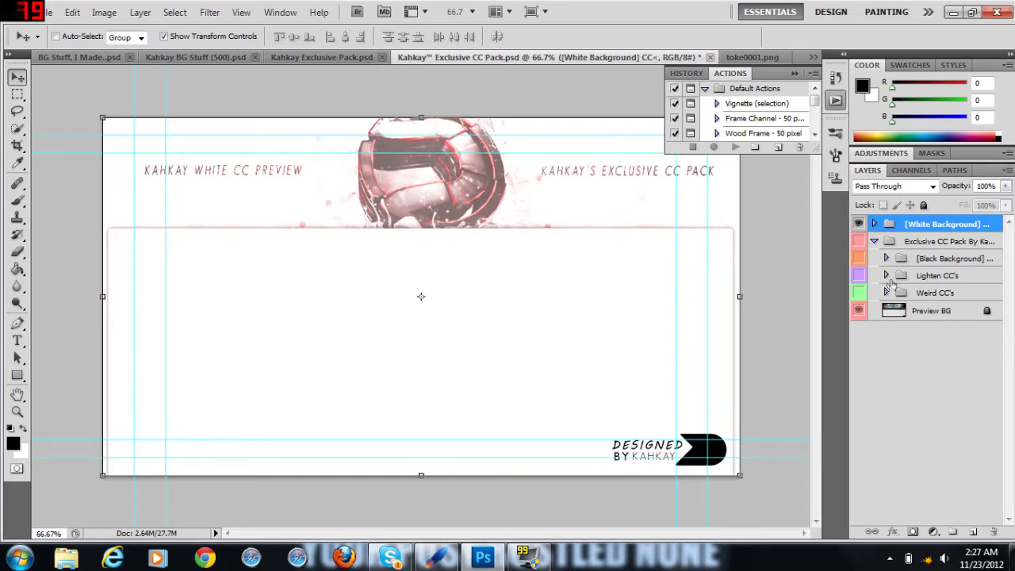
left_click(886, 292)
left_click(951, 396)
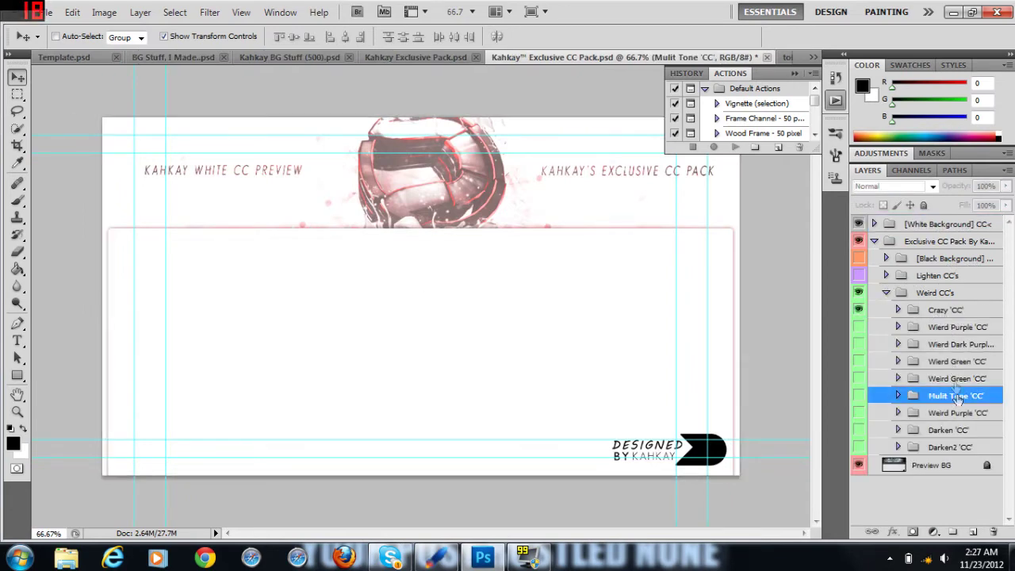
right_click(951, 396)
left_click(840, 173)
left_click(448, 226)
left_click(307, 239)
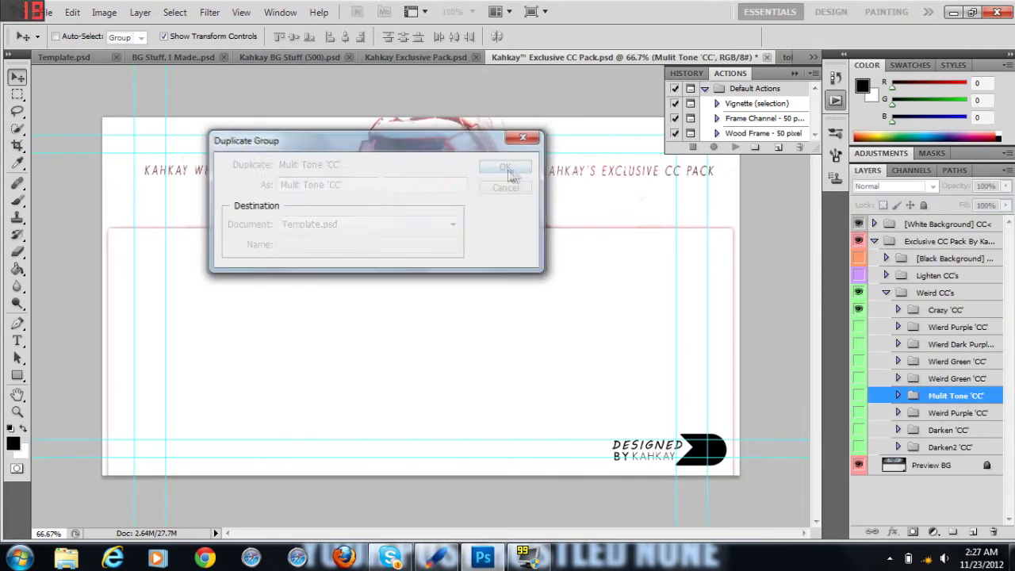
Confirm the Mulit Tone 'CC' copy and keep the group visible at the top of Template.psd's layer stack.
left_click(505, 166)
left_click_drag(937, 216, 903, 221)
left_click(859, 224)
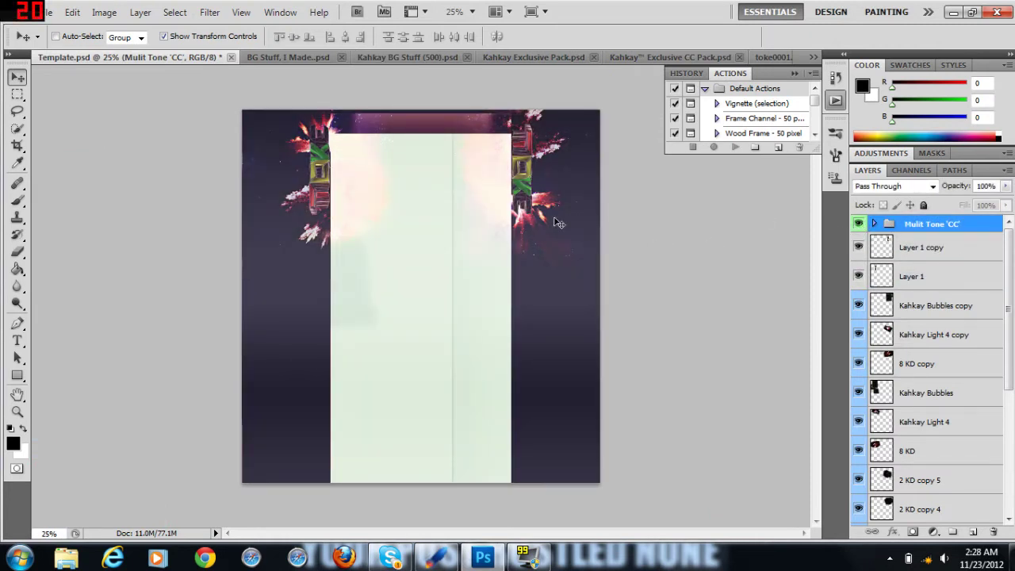
Rotate the Kahkay Light 4 copy 2 layer to about -93.5°, enlarge it to about 107%, and place it behind the right artwork.
left_click_drag(509, 192, 465, 230)
left_click_drag(439, 266, 658, 314)
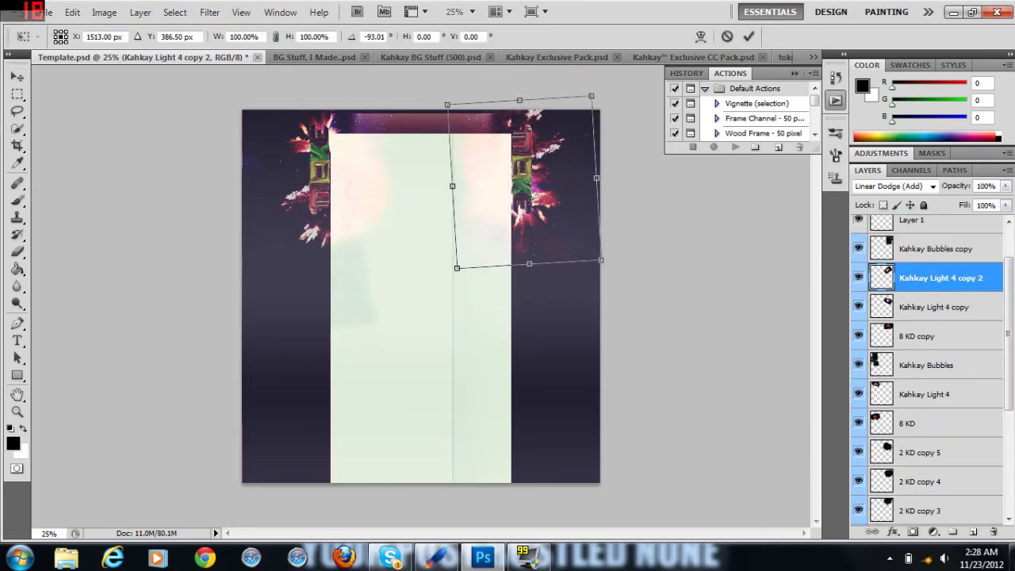
left_click_drag(543, 200, 557, 195)
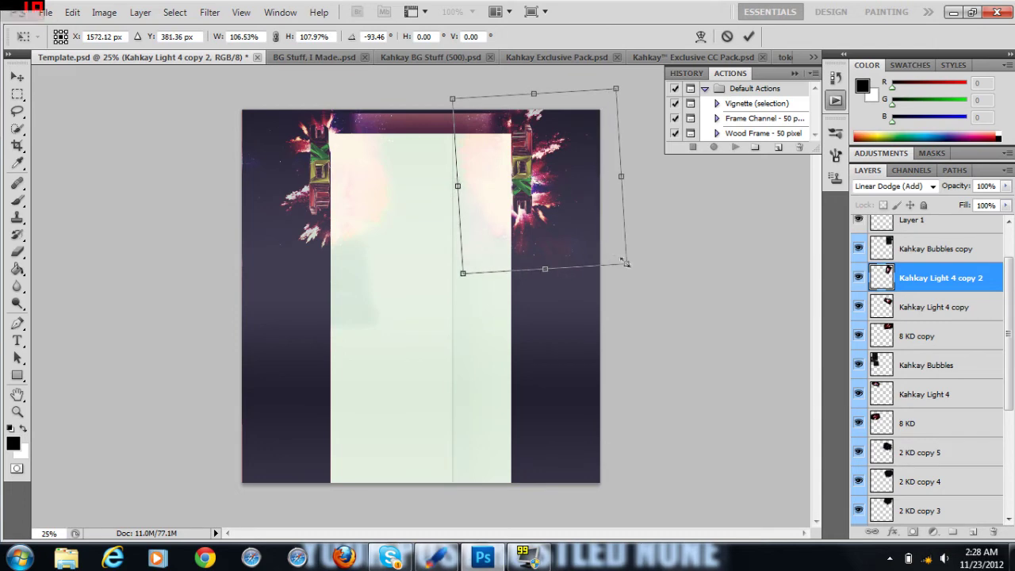
key("v")
left_click(428, 210)
Duplicate the Kahkay Light 4 copy and copy 2 layers together and transform the new pair around the right artwork.
left_click(936, 307, "ctrl")
right_click(947, 306)
left_click(911, 241)
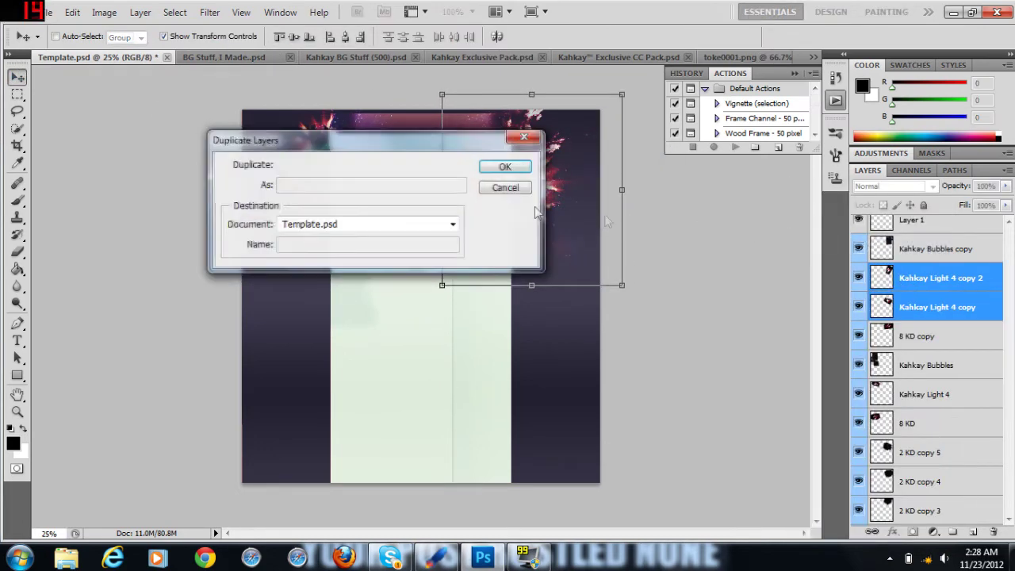
key("Return")
key("ctrl+t")
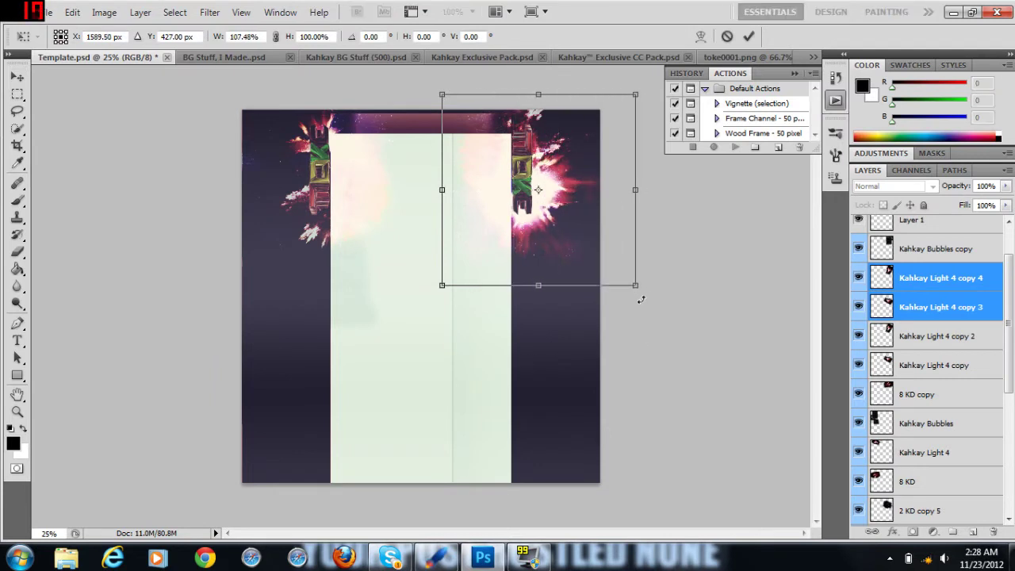
left_click_drag(547, 206, 358, 153)
key("Return")
Duplicate the four right-side Kahkay Light 4 copies, rotate the duplicates 180°, and place them behind the left artwork.
left_click(934, 365, "shift")
right_click(939, 365)
left_click(907, 300)
key("Return")
key("ctrl+t")
key("ctrl+t")
double_click(371, 36)
type("180")
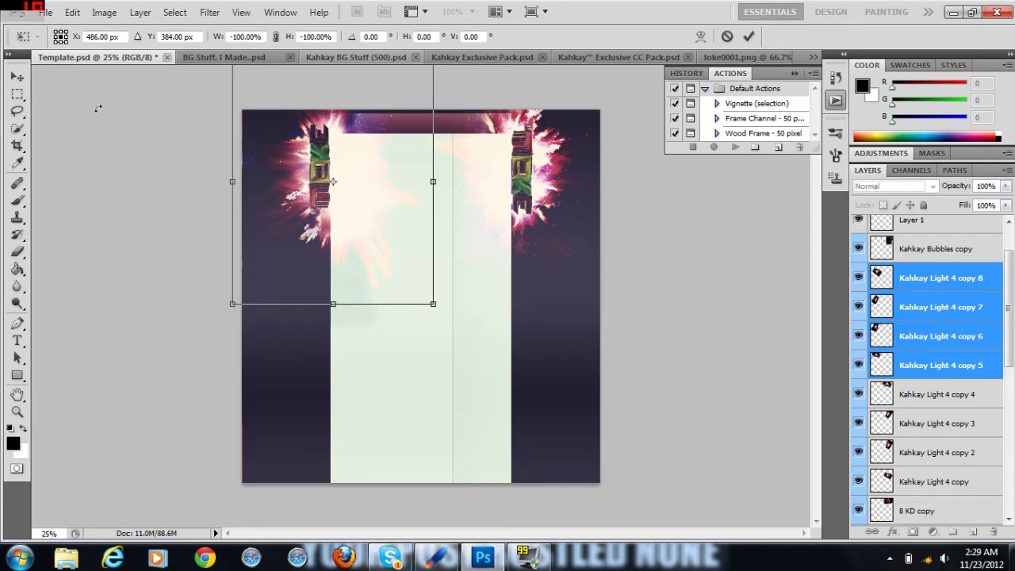
key("v")
key("Return")
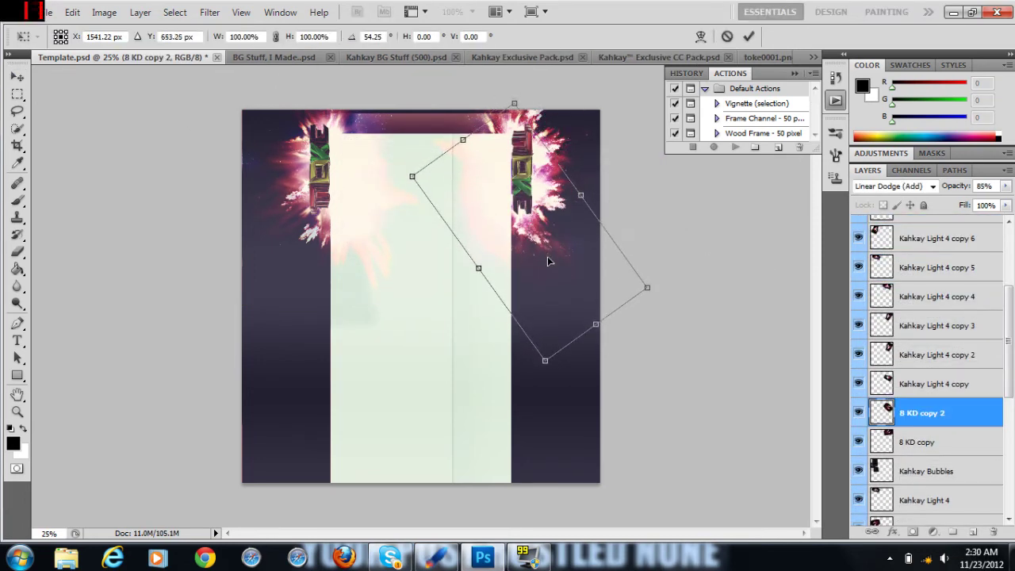
Apply the 54.25° rotation to the 8 KD copy 2 layer behind the right artwork and duplicate the layer.
key("v")
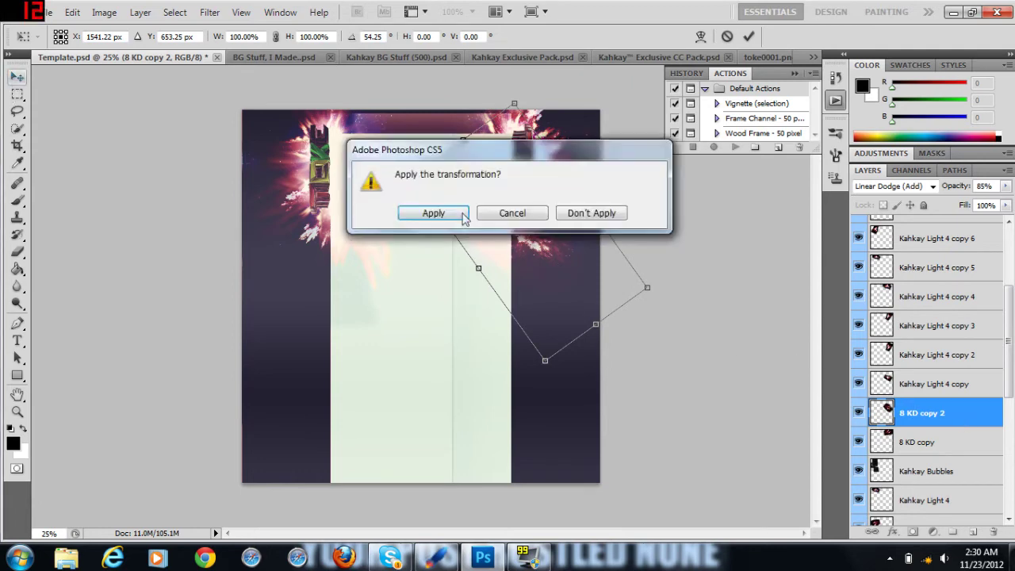
left_click(459, 216)
right_click(943, 412)
left_click(912, 114)
left_click(504, 165)
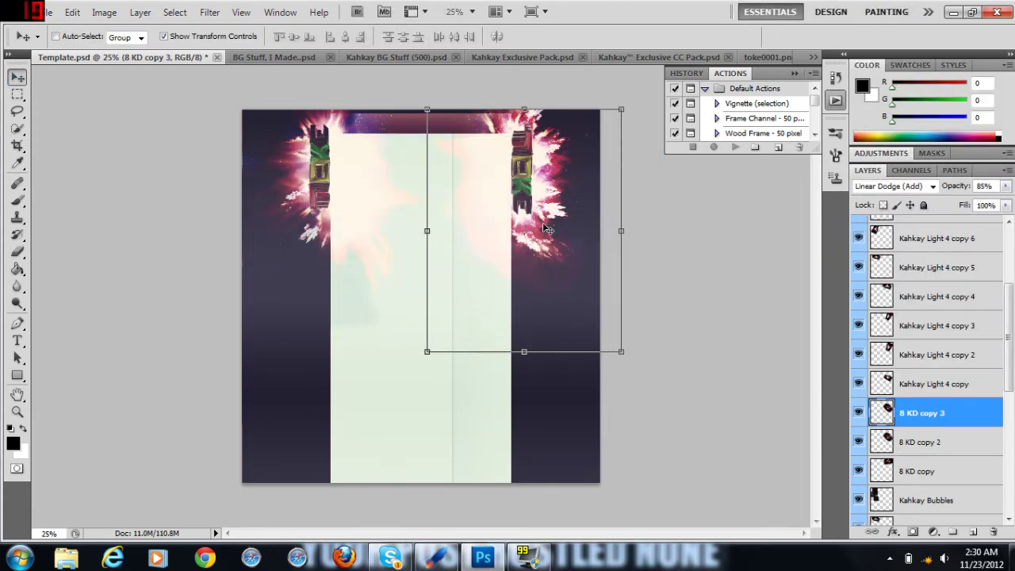
Rotate the 8 KD copy 3 layer 180° and move it behind the left artwork.
key("ctrl+t")
key("Return")
left_click_drag(338, 148, 353, 123)
key("v")
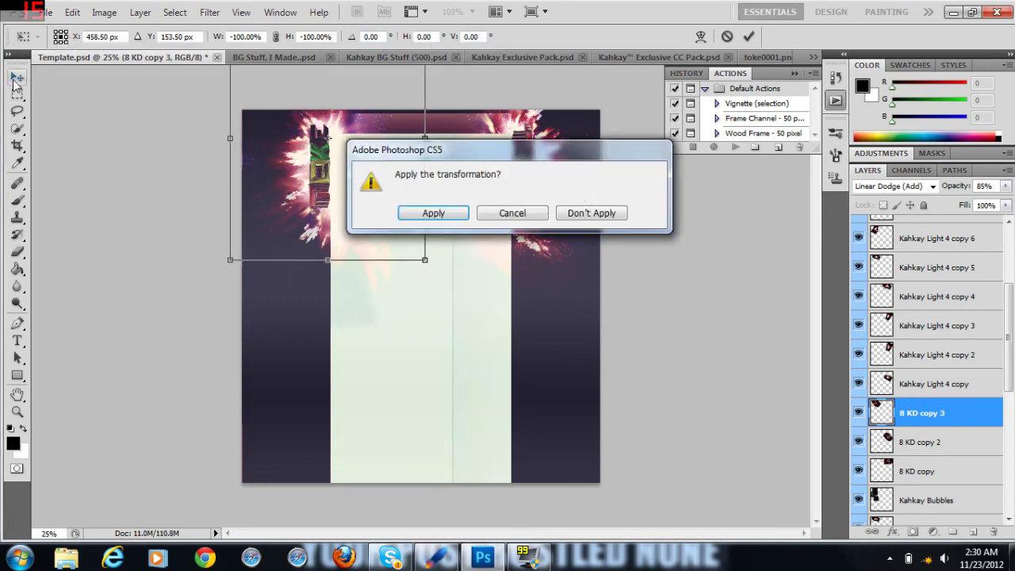
left_click(444, 212)
Select 8 KD copy 2, and preview the KerrDZN Grudge layer and the Stars group in BG Stuff, I Made..psd.
key("alt+bracketleft")
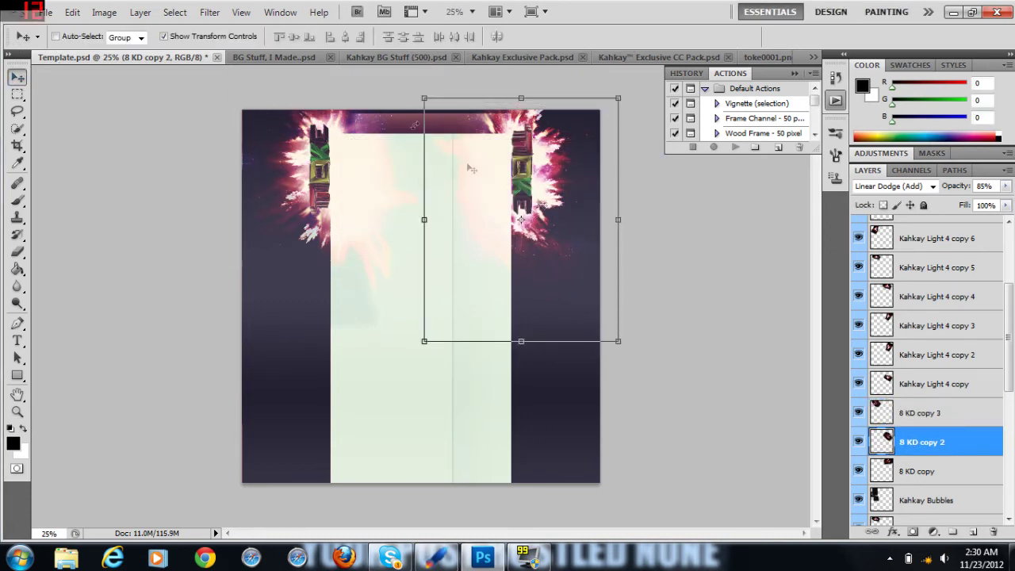
left_click(315, 58)
left_click_drag(1008, 348, 1008, 396)
left_click(940, 424)
left_click(859, 423)
left_click(859, 423)
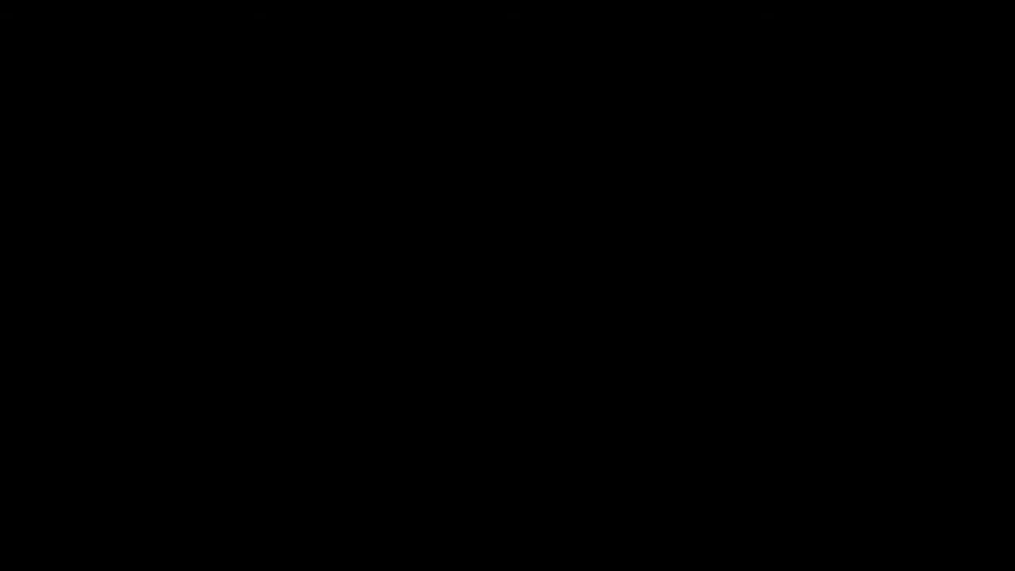
left_click(858, 368)
left_click(858, 405)
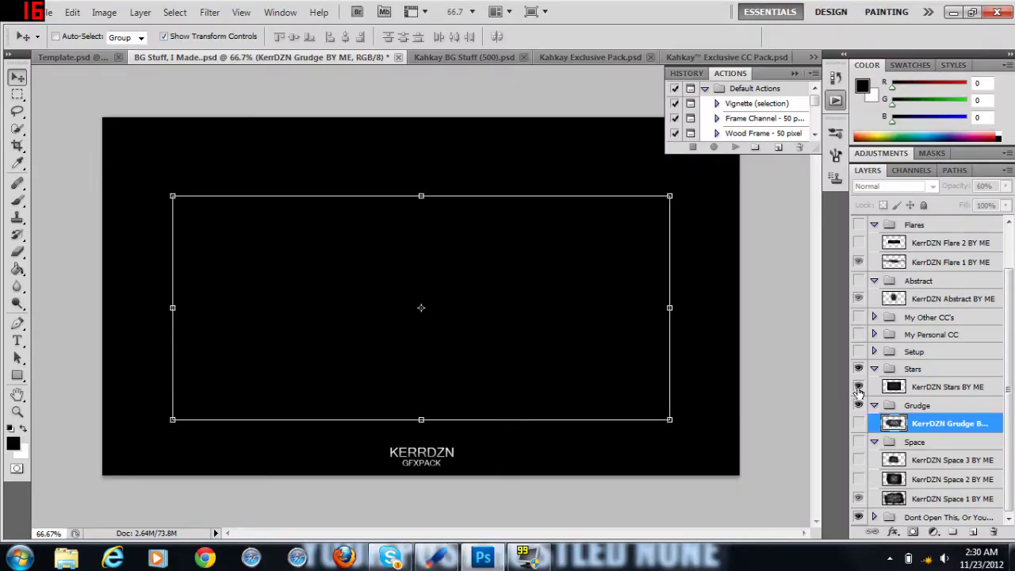
Duplicate the KerrDZN Stars BY ME layer from BG Stuff, I Made..psd into Template.psd.
right_click(940, 388)
left_click(935, 85)
left_click(453, 226)
left_click(420, 238)
left_click(516, 166)
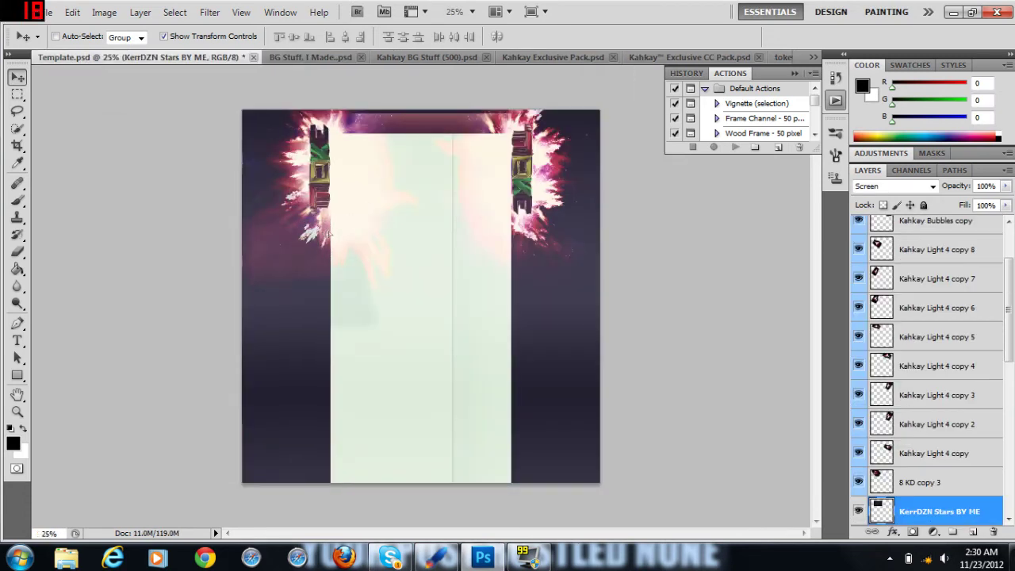
Rotate the KerrDZN Stars layer to about -59.6° beside the lower part of the left artwork.
left_click_drag(235, 303, 267, 325)
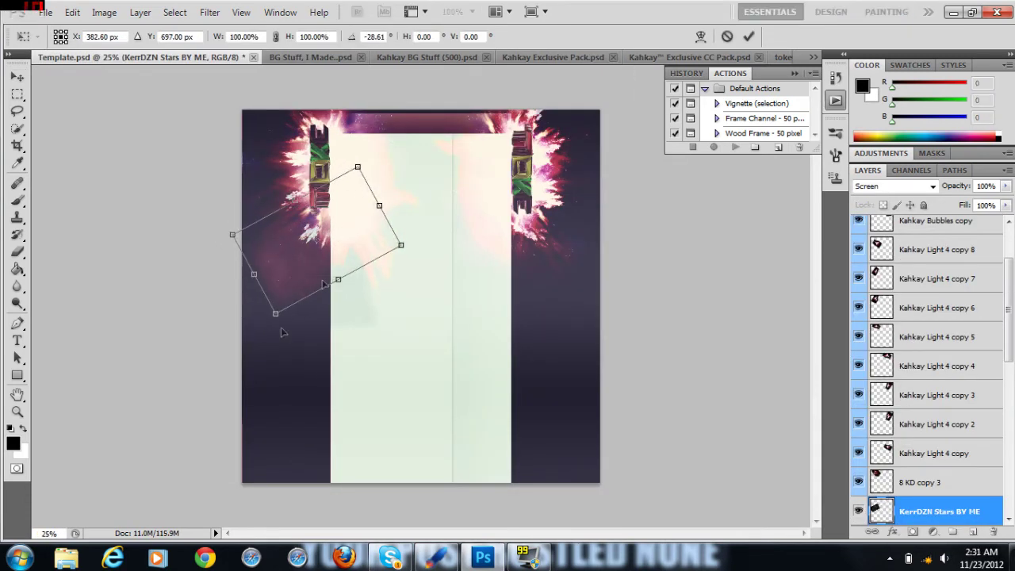
key("v")
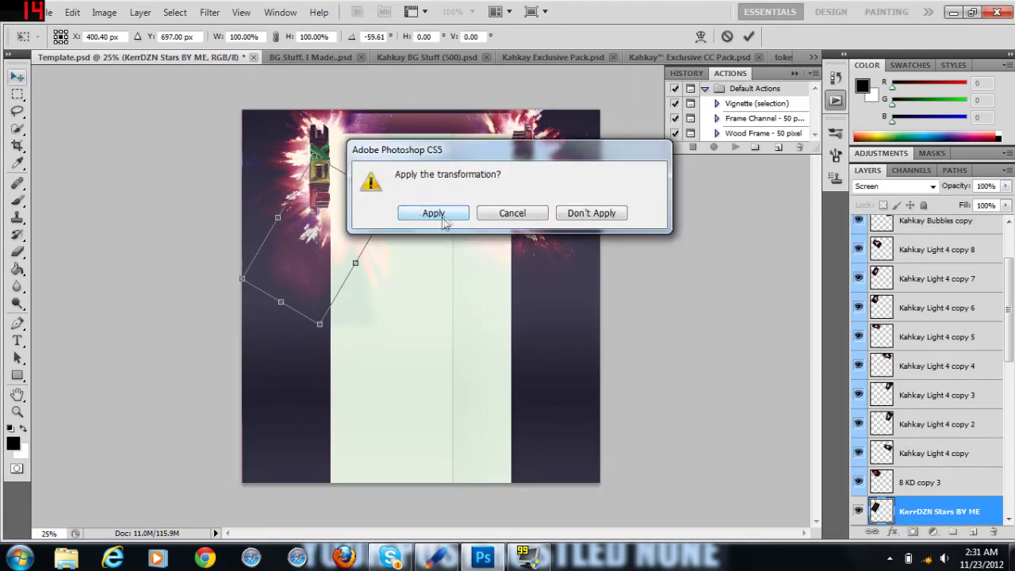
left_click(425, 214)
Duplicate the KerrDZN Stars layer twice and arrange the copies over the background around the left artwork.
right_click(936, 507)
left_click(911, 205)
left_click(505, 171)
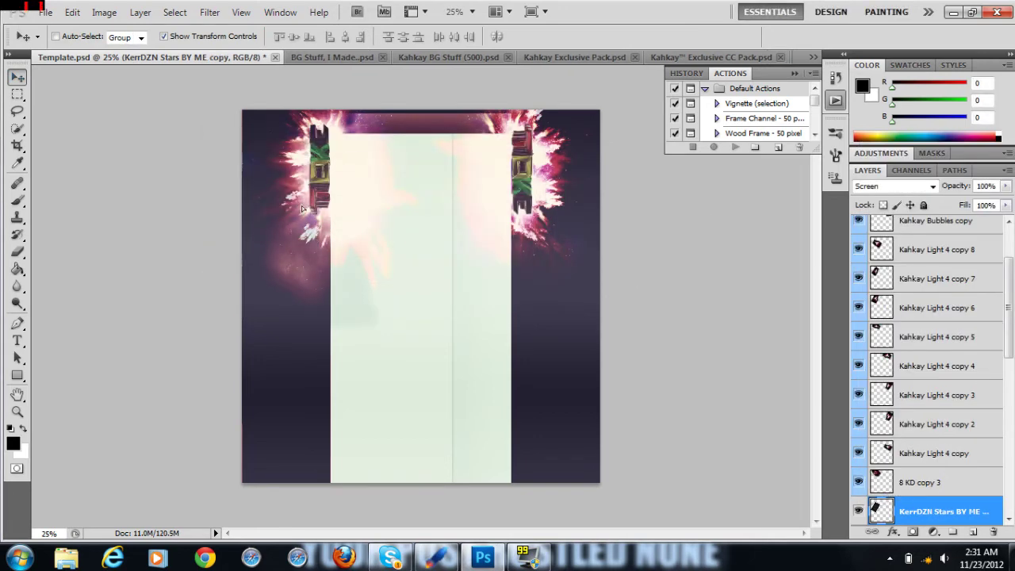
right_click(958, 514)
left_click(911, 203)
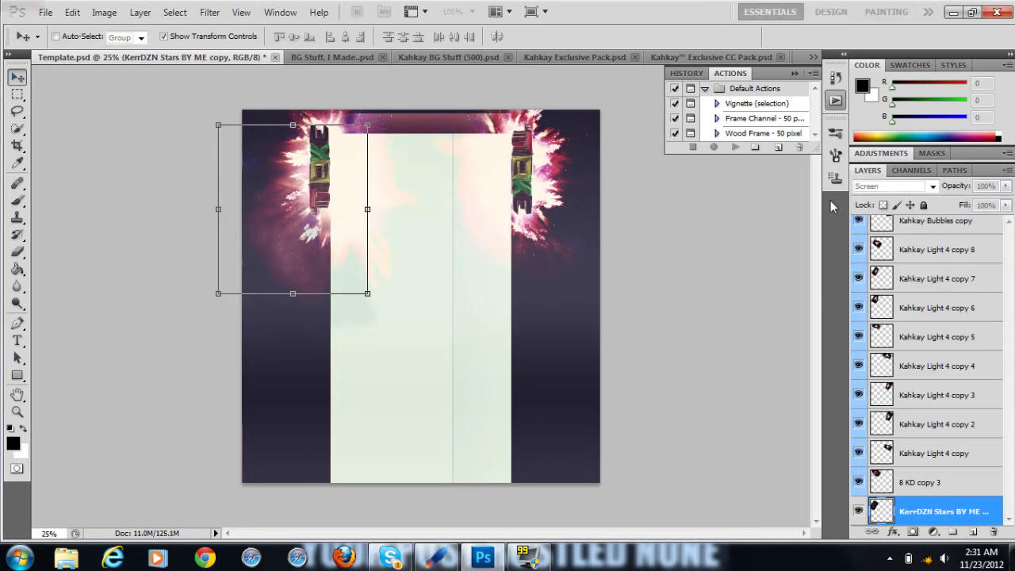
key("Return")
left_click_drag(289, 161, 287, 140)
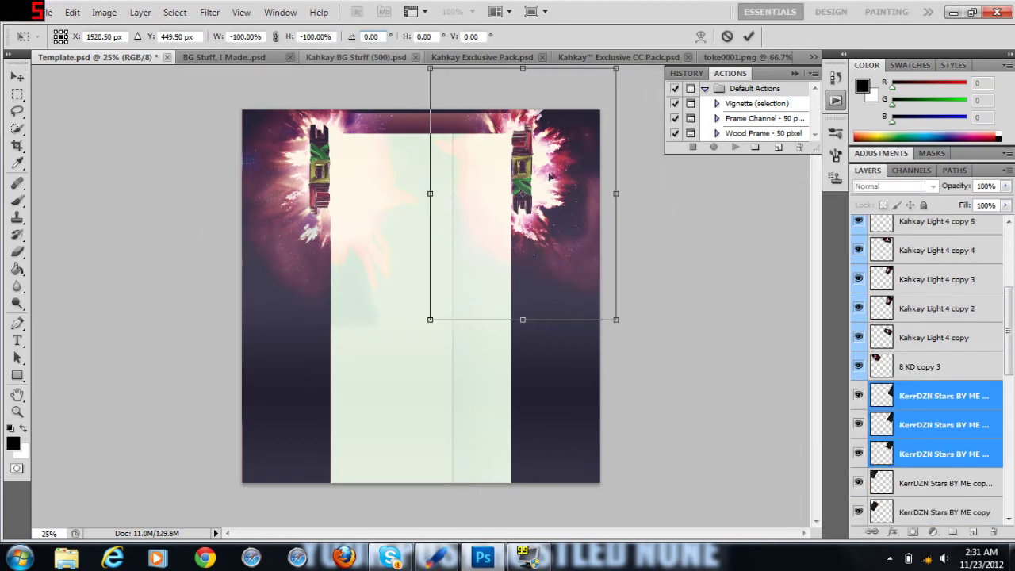
Position the three flipped KerrDZN Stars copies behind the right artwork and rotate them to about -175°.
left_click_drag(549, 176, 576, 178)
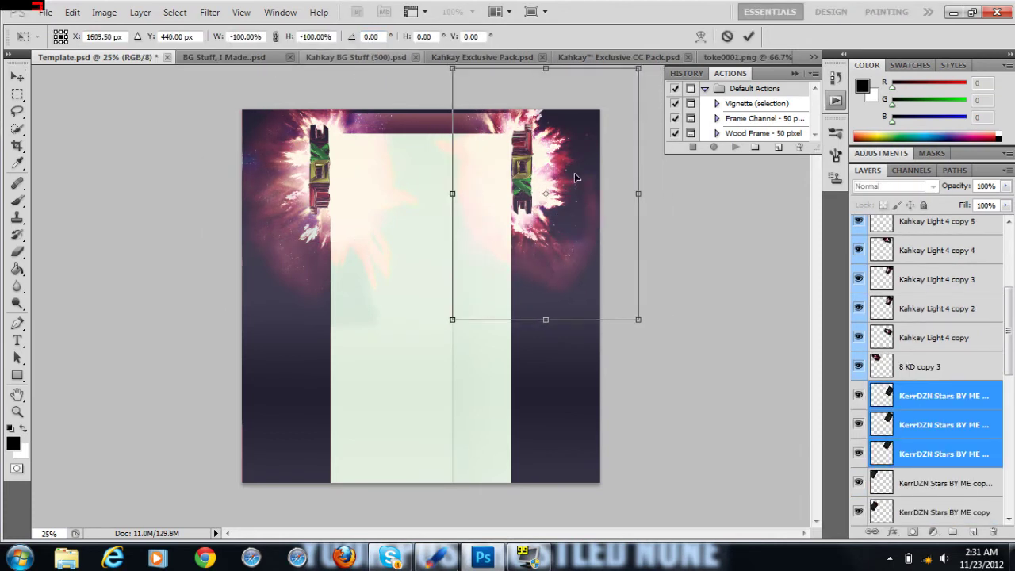
left_click_drag(674, 353, 659, 347)
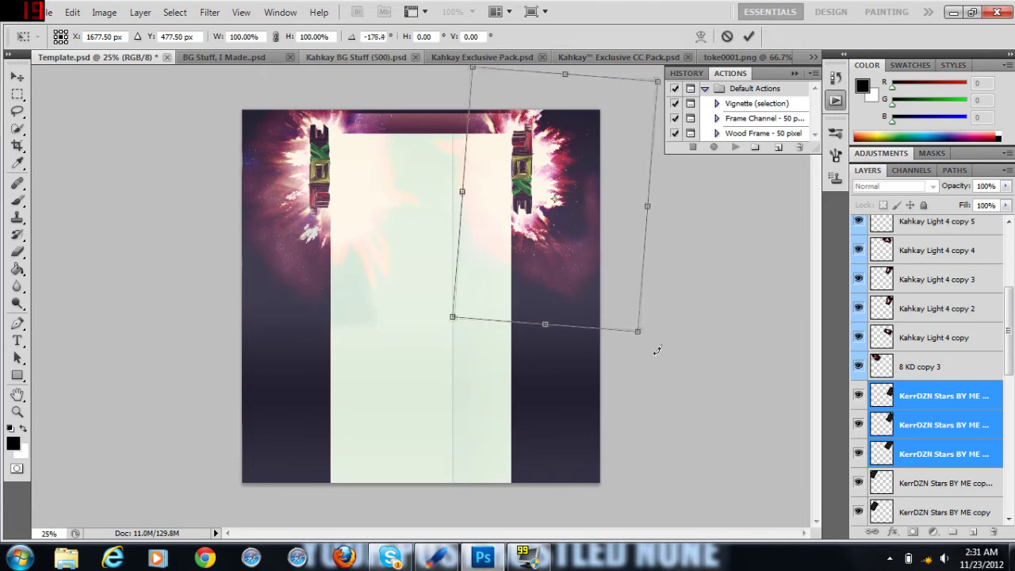
left_click(16, 77)
left_click(433, 212)
Duplicate the KerrDZN Stars BY ME copy 5 layer and move the new copy up beside the right artwork.
left_click(956, 405)
right_click(955, 403)
left_click(967, 97)
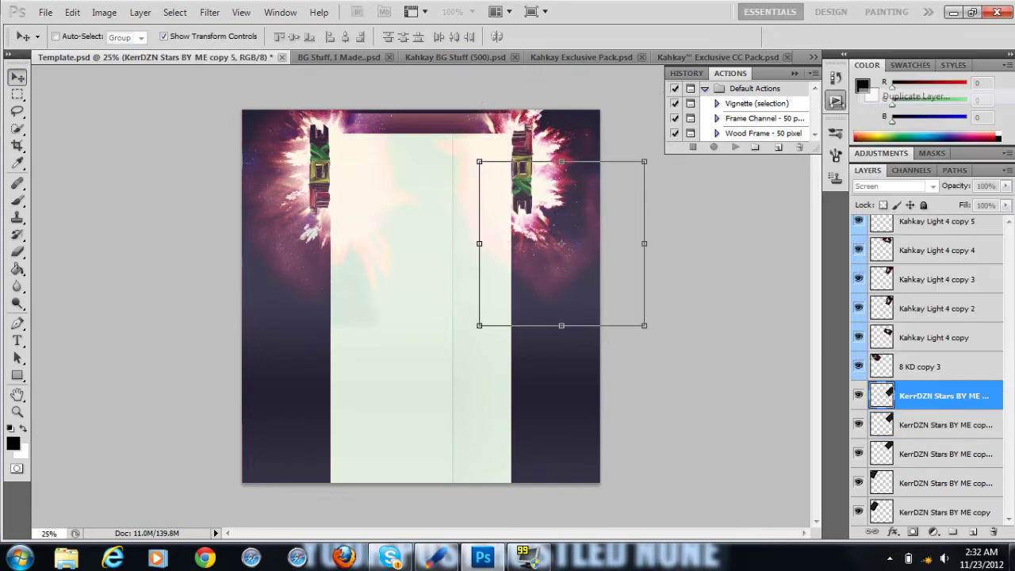
key("Return")
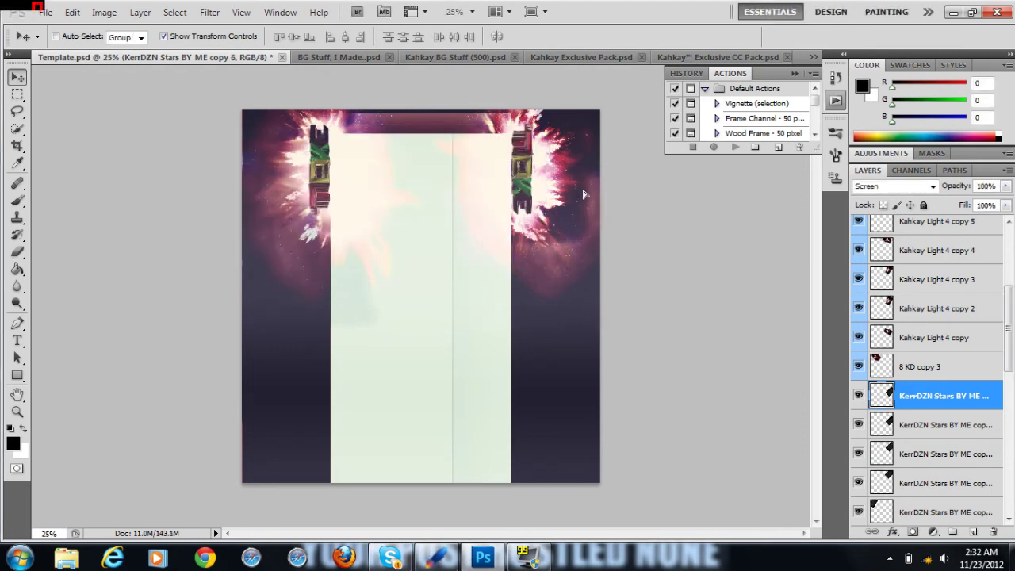
left_click_drag(583, 191, 575, 140)
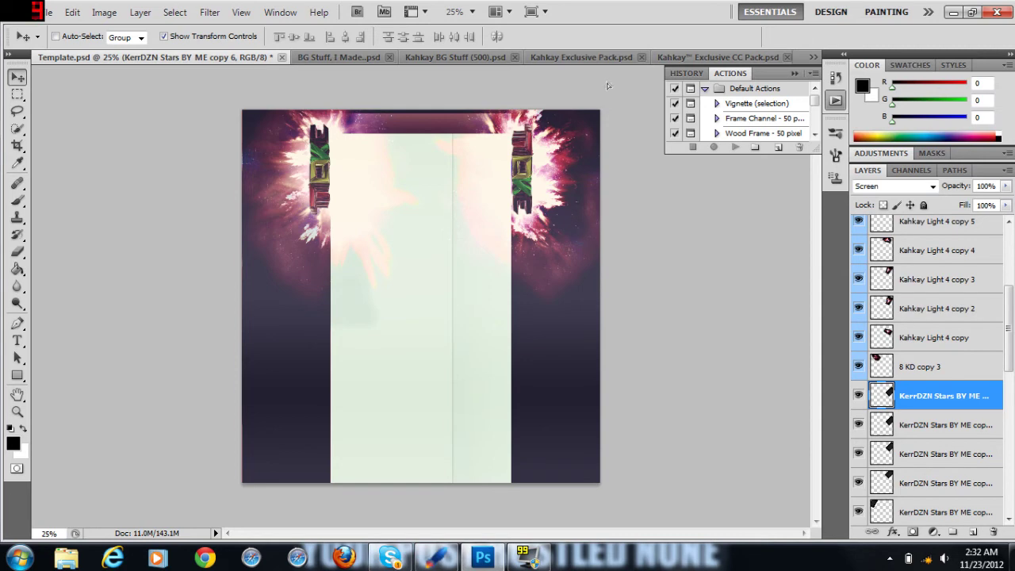
Save the design as the JPEG Toke Background and open the saved image from the desktop.
left_click(46, 13)
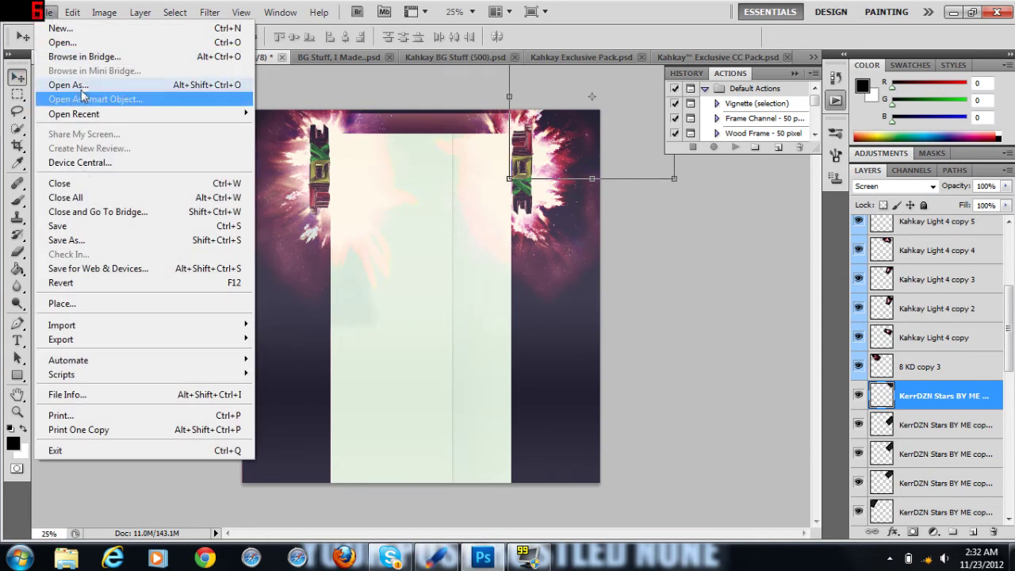
left_click(87, 244)
left_click(631, 275)
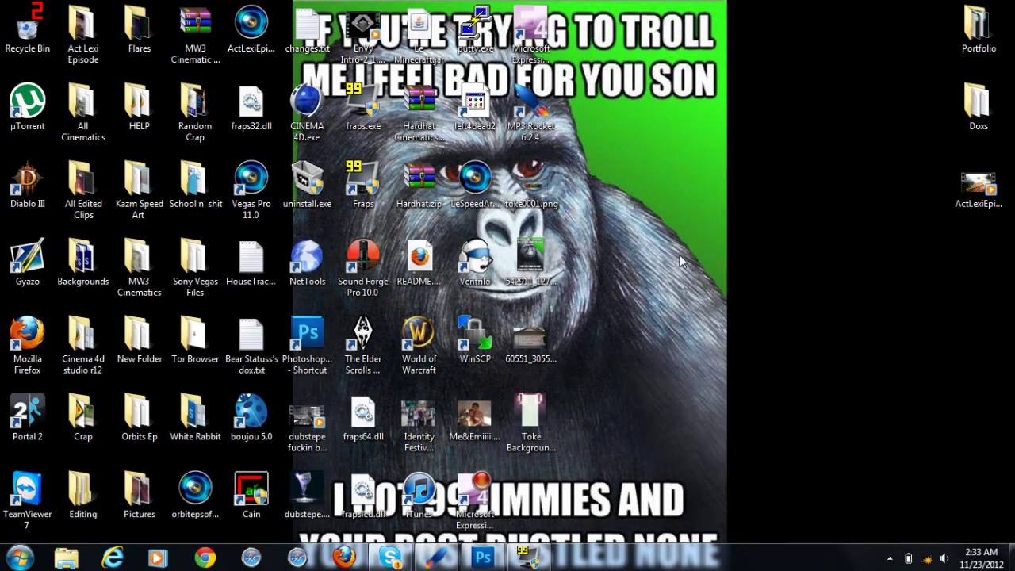
double_click(556, 393)
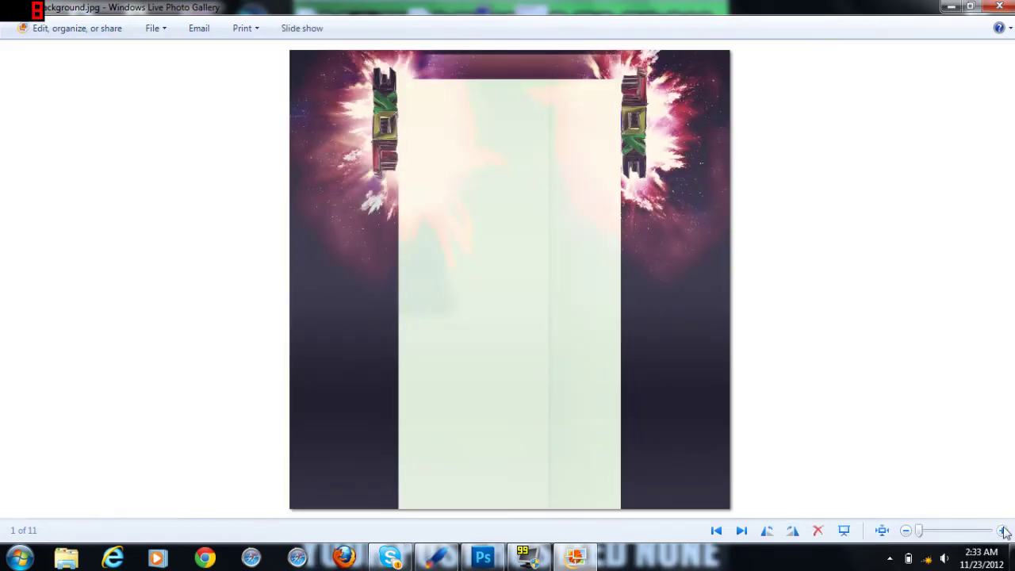
Open Notepad, write "DONT JUDGE ME ITS 2:33 AM", and move its window down next to the system clock.
key("super")
type("notepad")
key("Return")
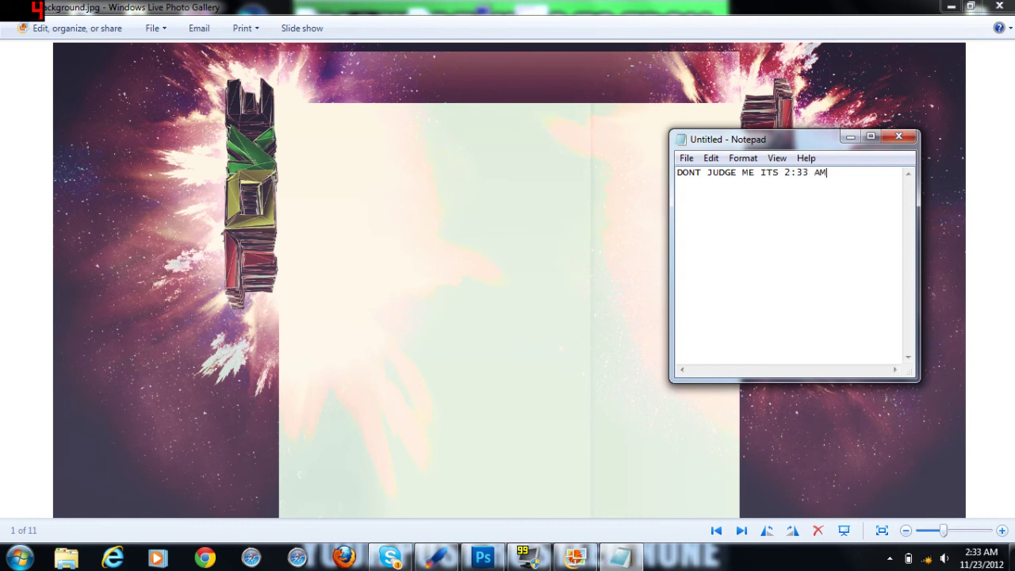
left_click_drag(783, 141, 972, 485)
left_click(983, 558)
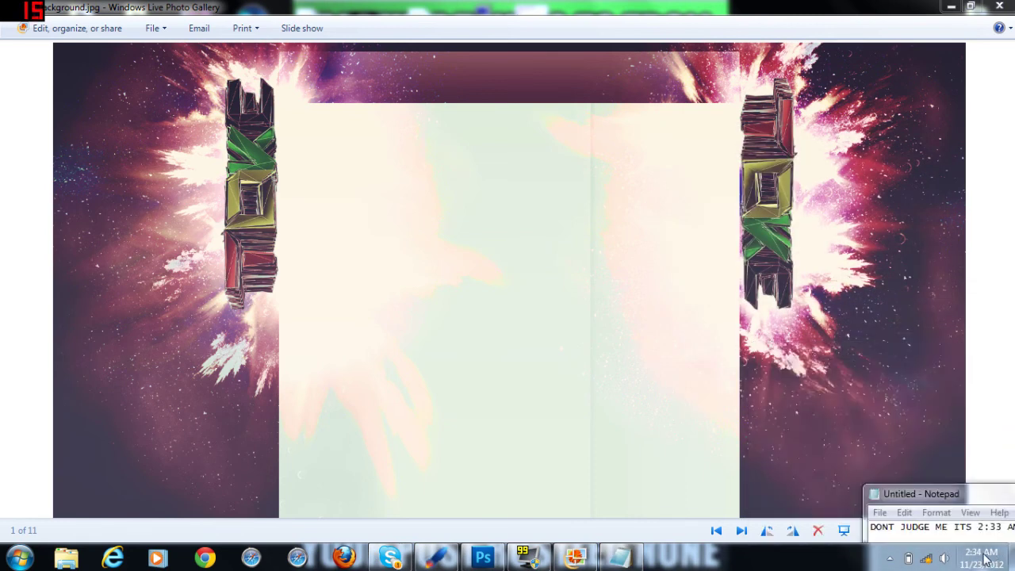